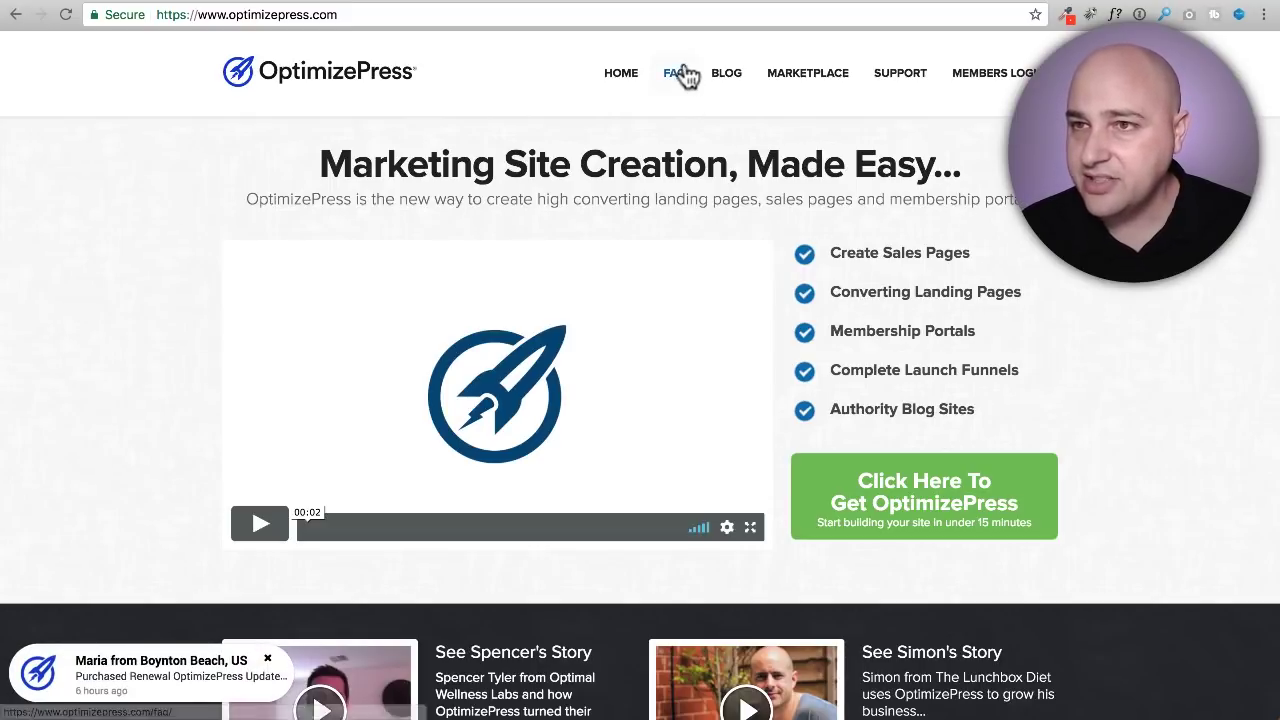
Step: Review the web pages of the Fullwidth Templates plugin, Beaver Builder, Elegant Themes and Elementor
left_click(668, 3)
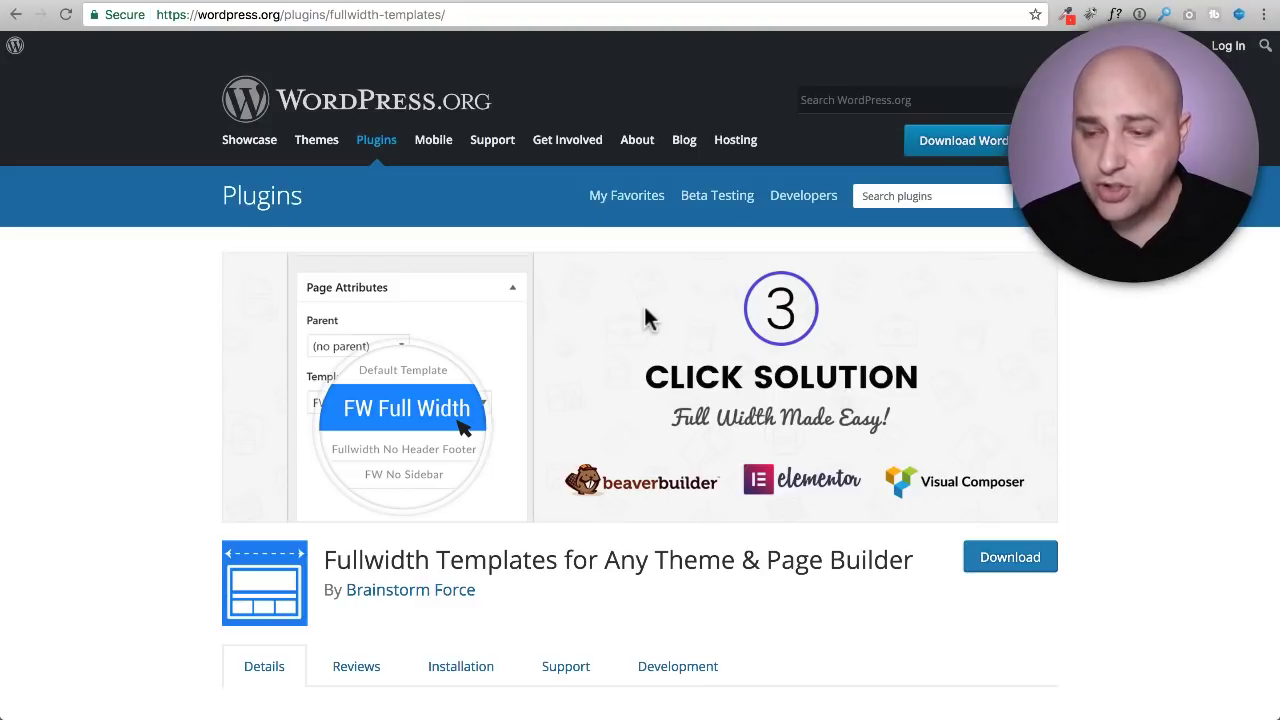
scroll(645, 318, "down", 10)
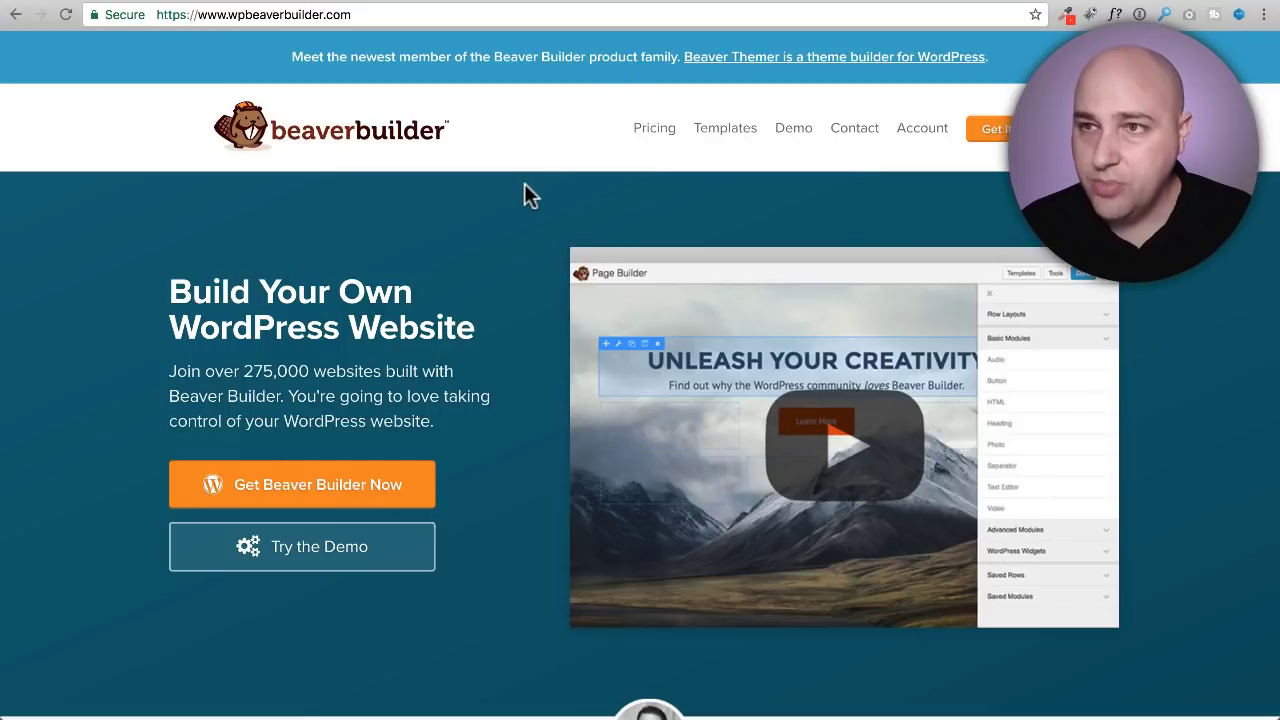
left_click(742, 3)
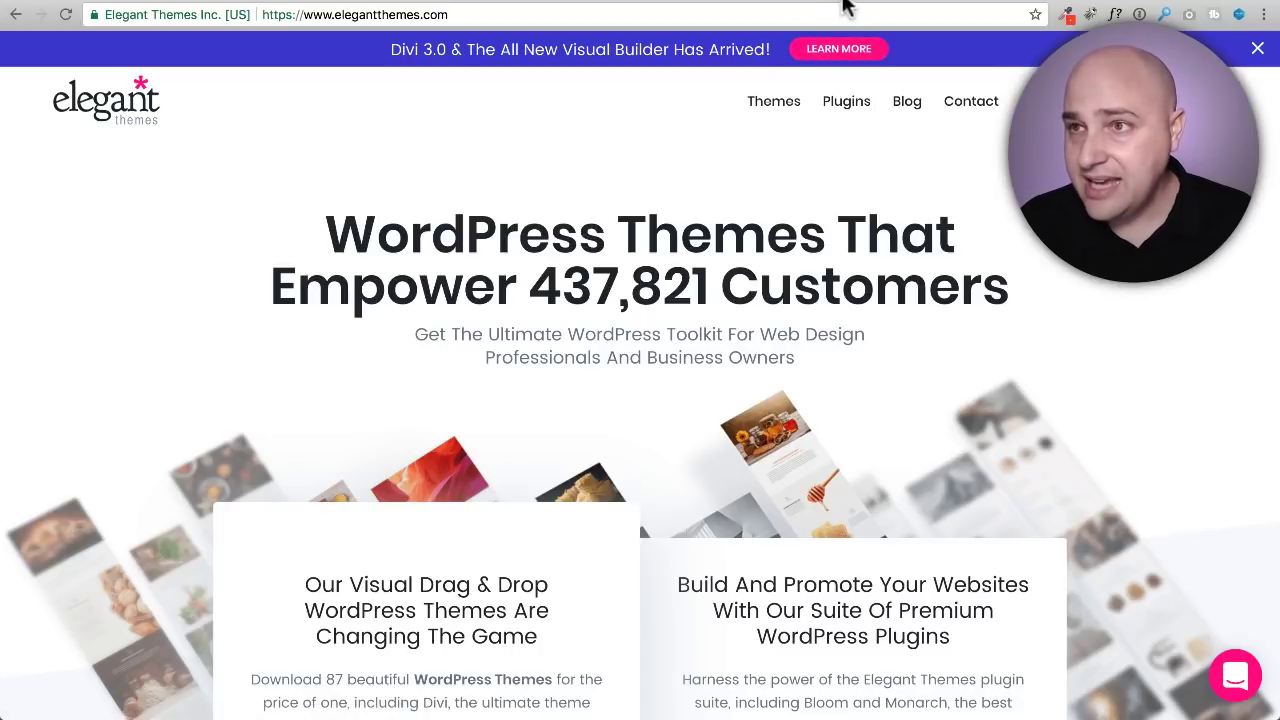
left_click(848, 4)
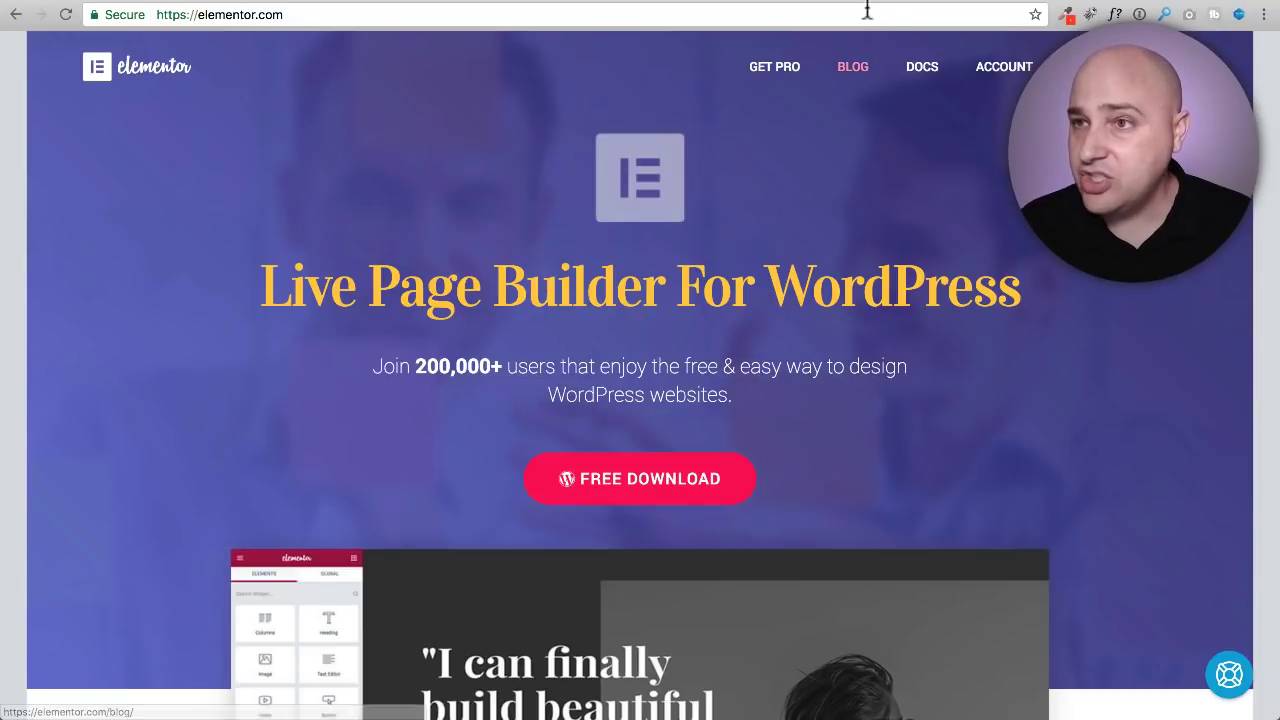
Step: Add a page titled "New Landing Page" on the Elementor Pro WordPress site and open it for editing in Elementor
left_click(905, 1)
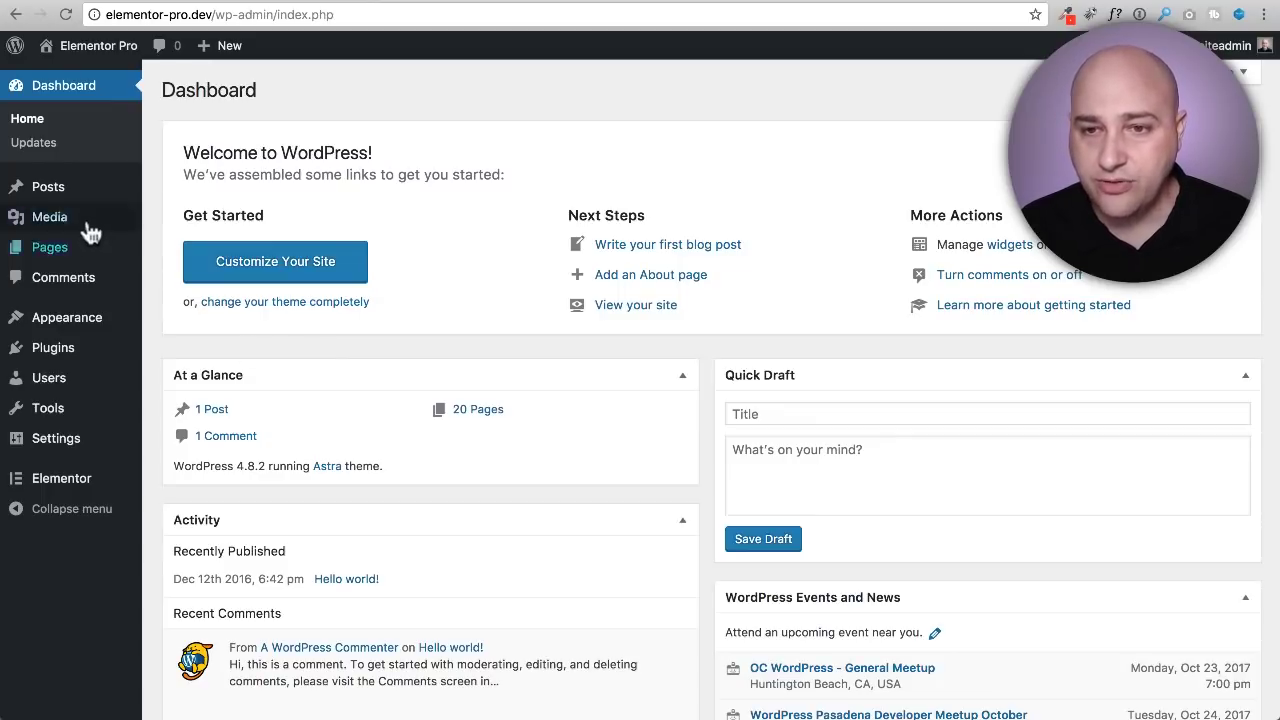
left_click(183, 255)
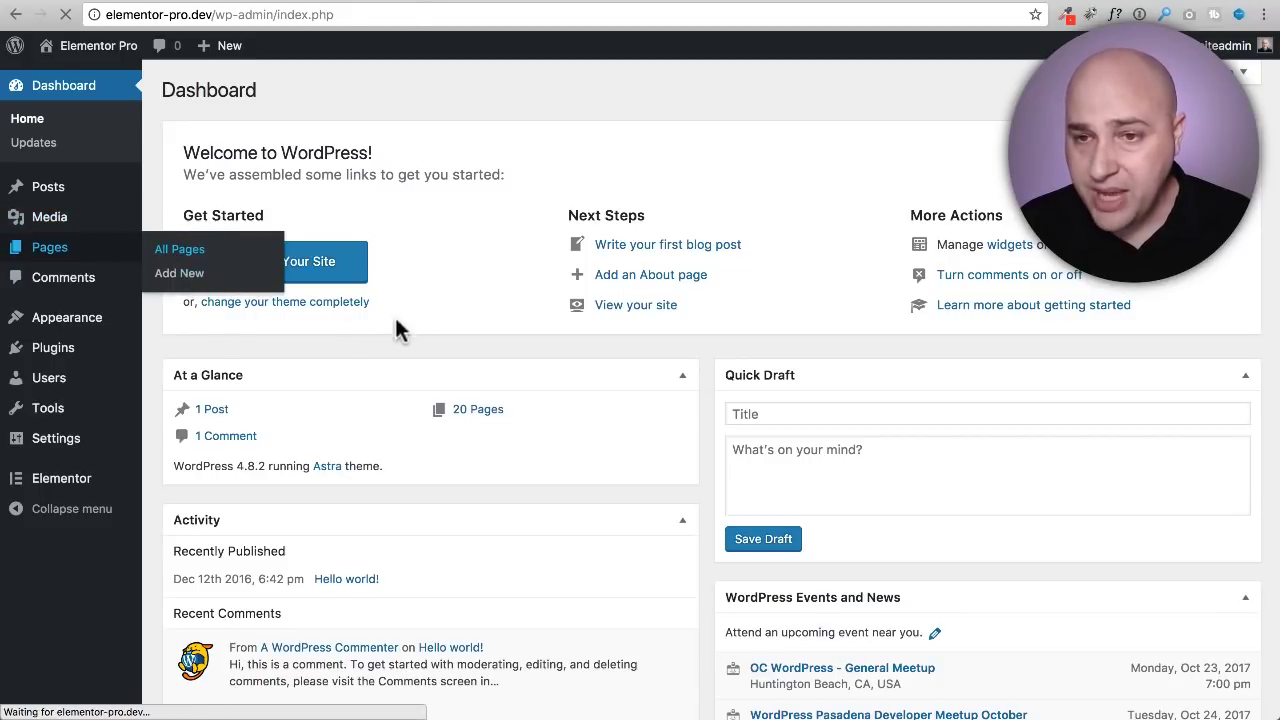
left_click(254, 90)
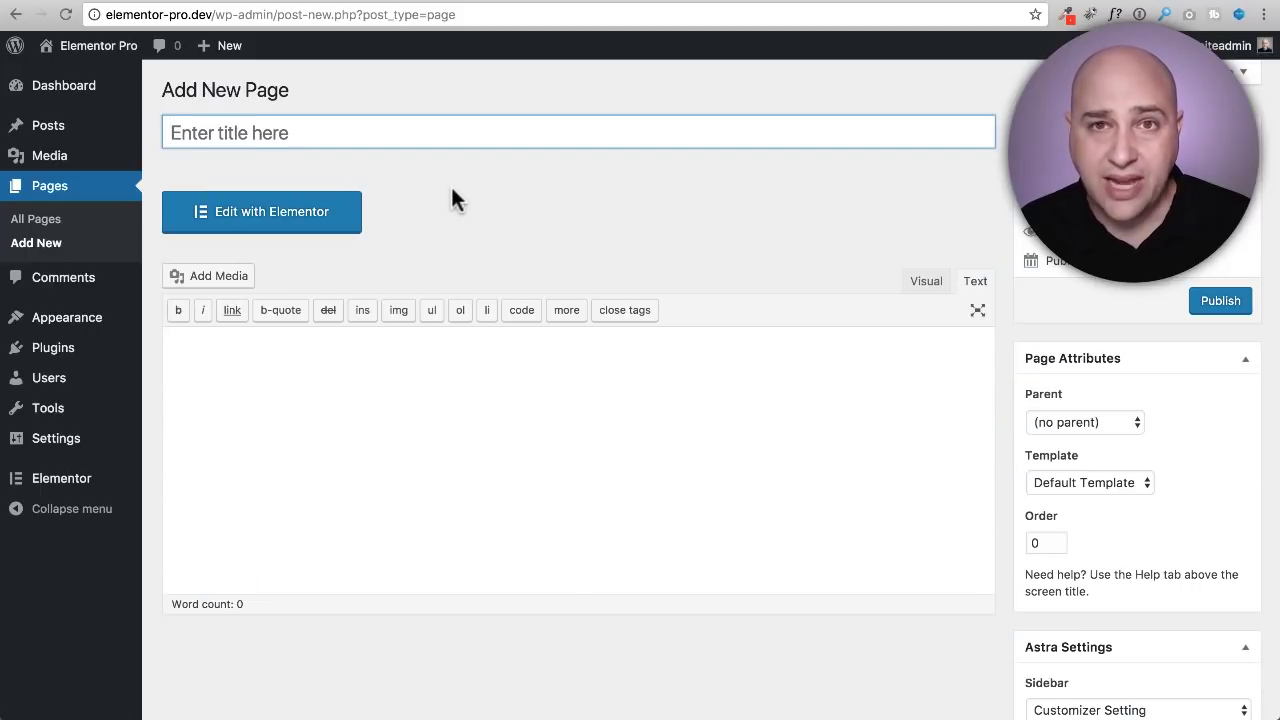
type("New Landing Page")
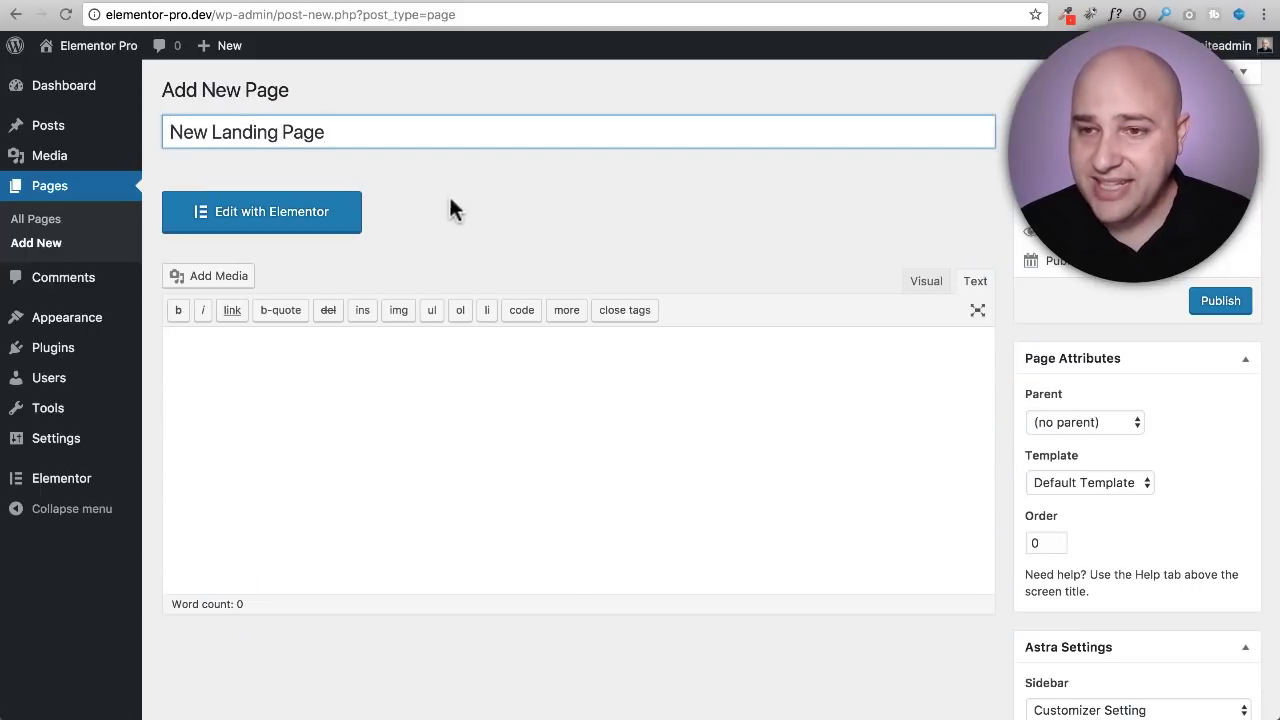
left_click(1222, 304)
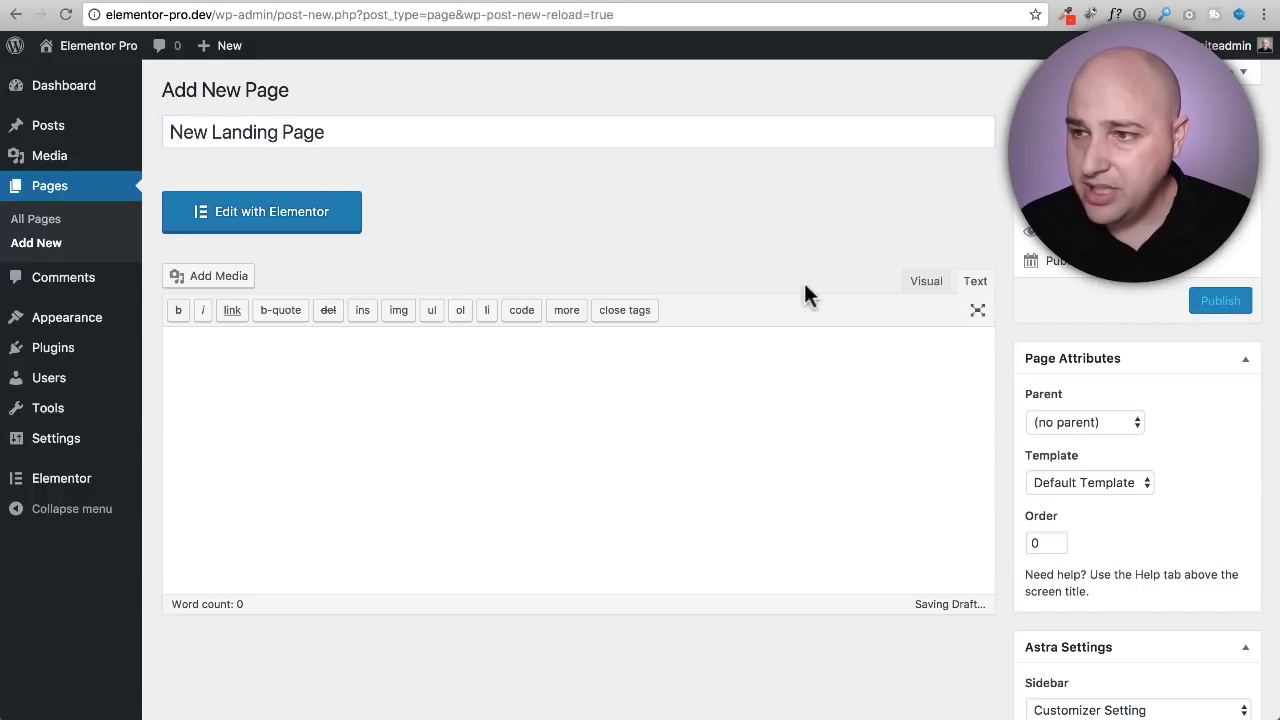
left_click(240, 228)
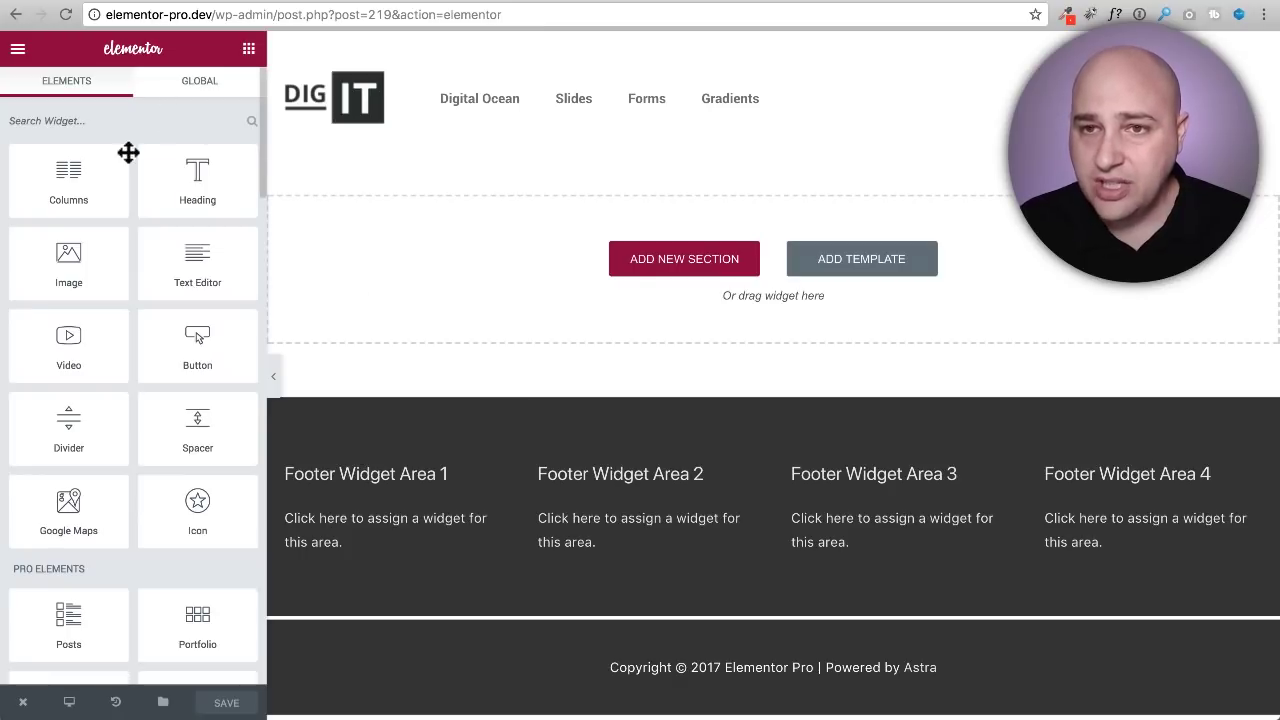
Step: Set the page's template to Elementor Canvas in the Elementor page settings
left_click(20, 52)
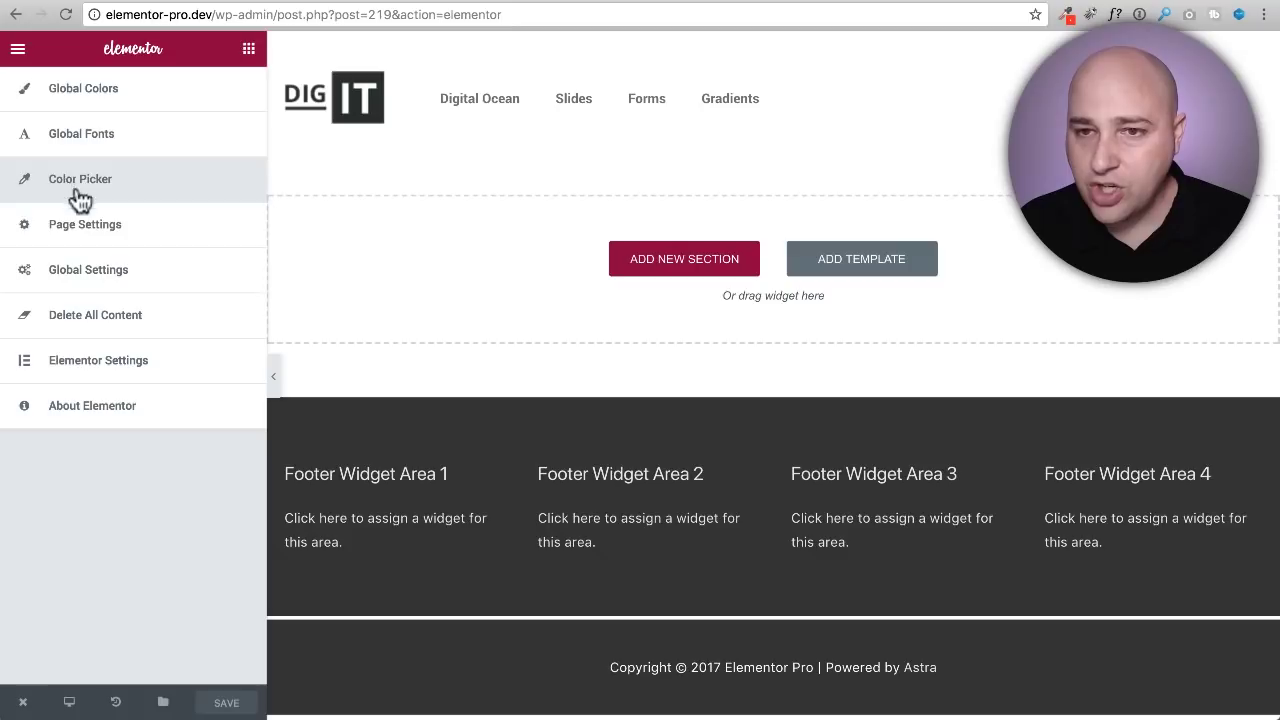
left_click(80, 228)
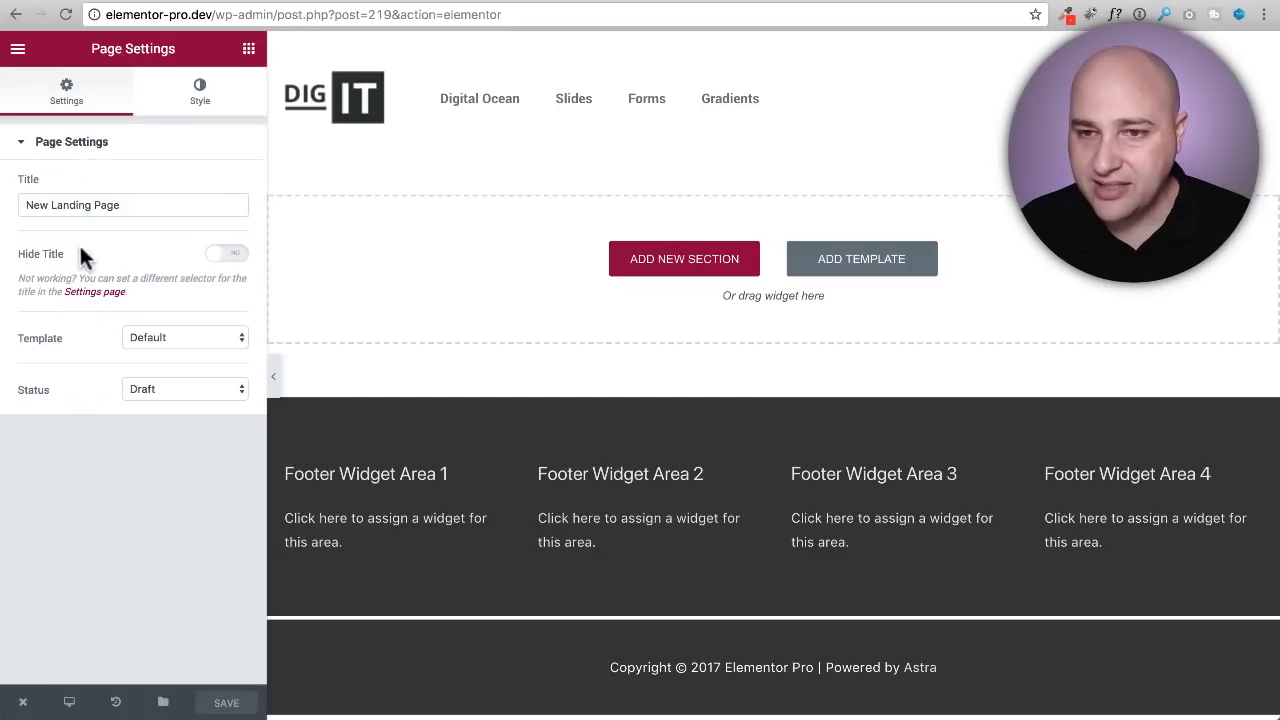
left_click(180, 337)
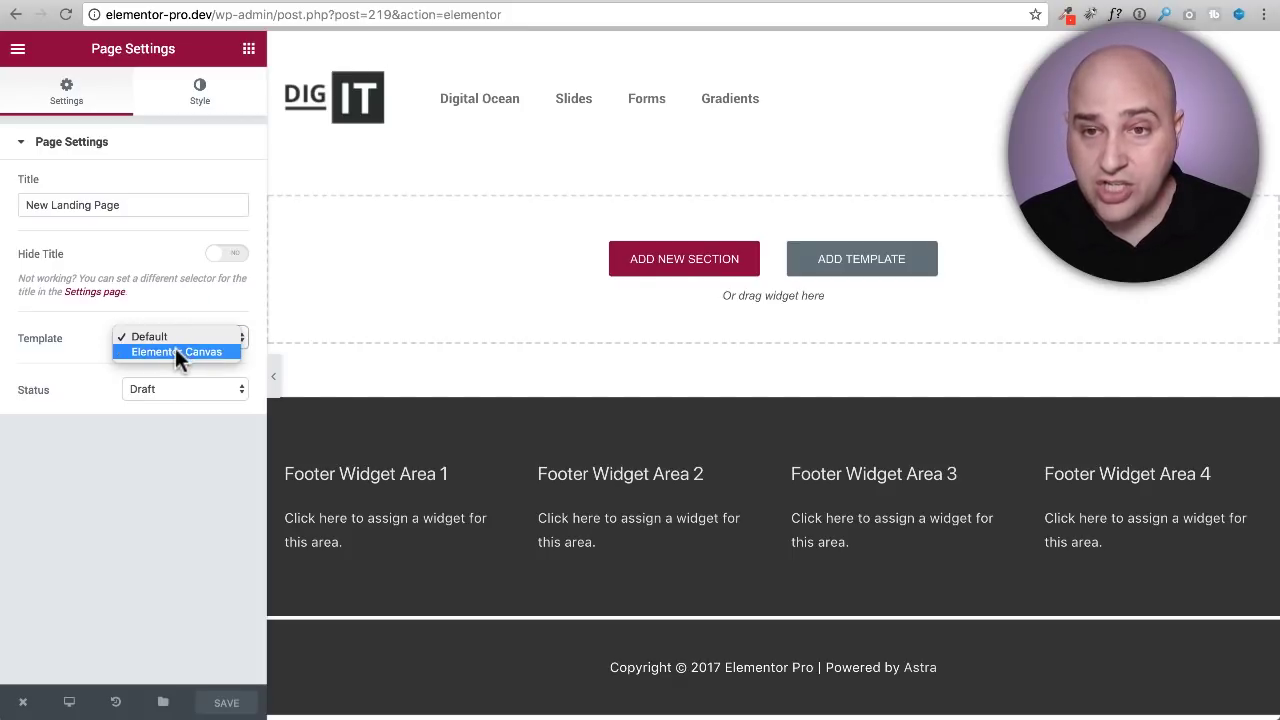
left_click(153, 349)
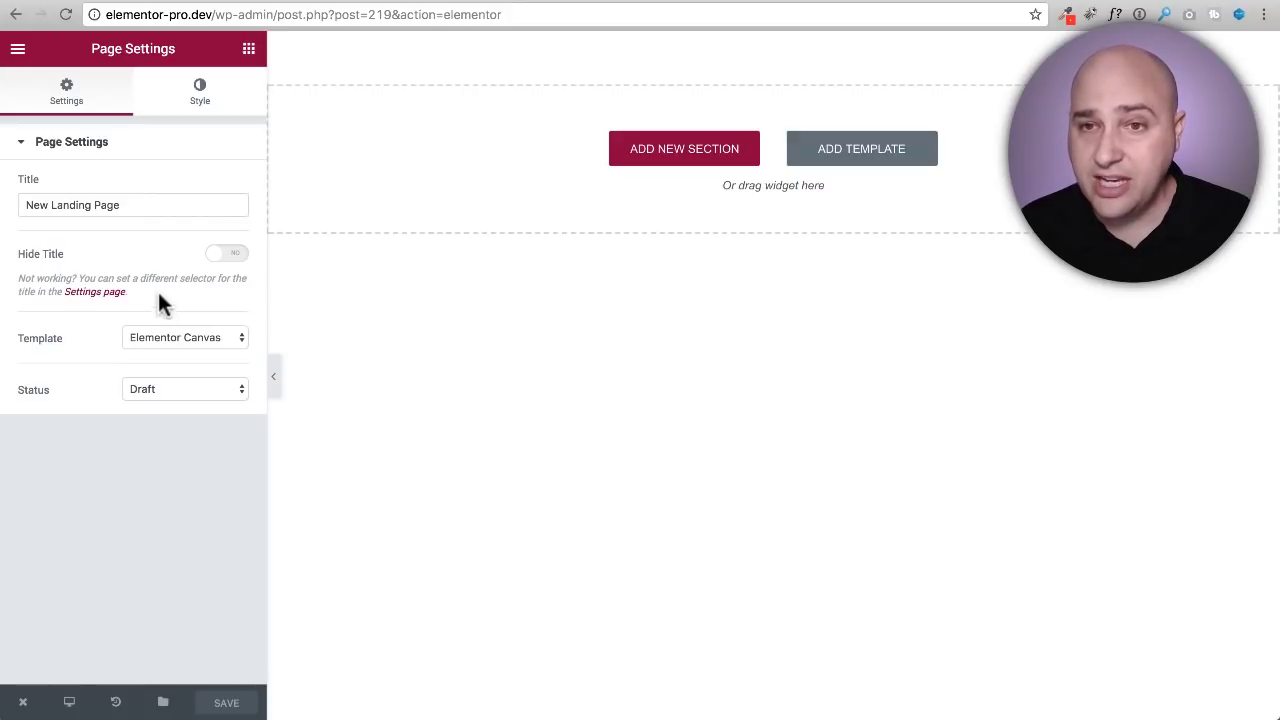
Step: Return to Elementor's widget list and examine the Pro elements, including Form, Price Table and the Facebook widgets
left_click(246, 52)
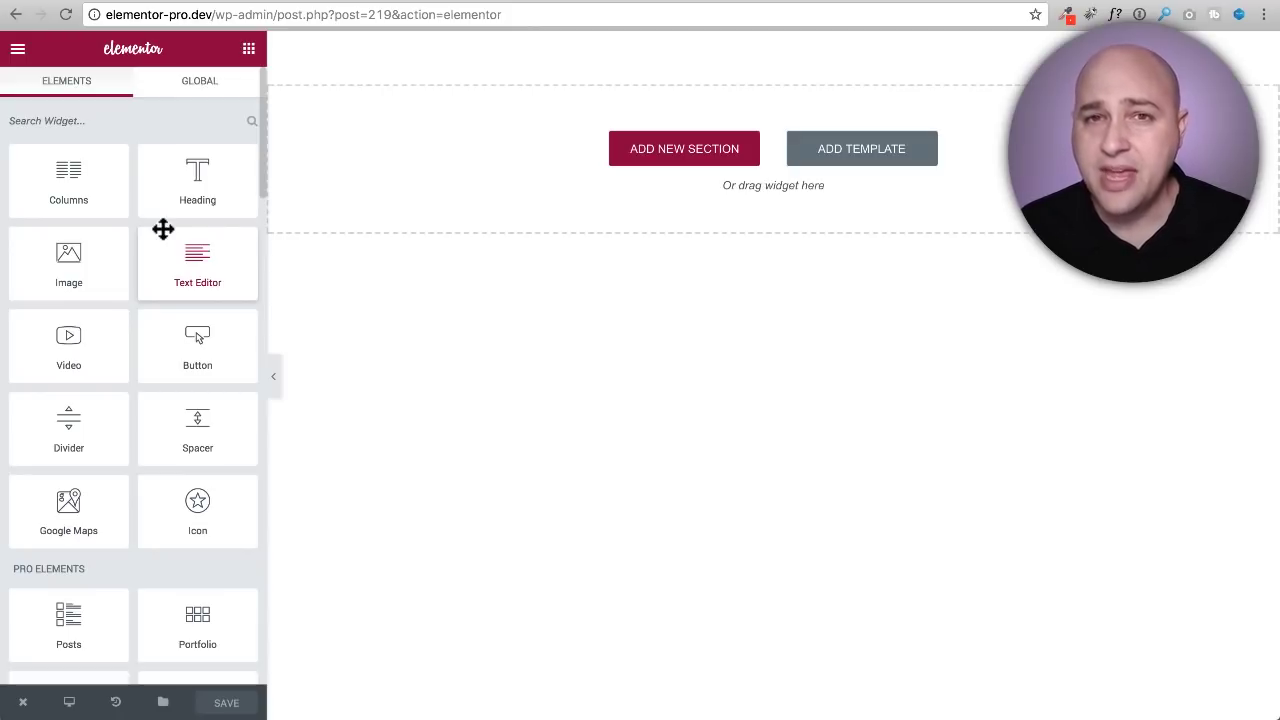
scroll(163, 229, "down", 5)
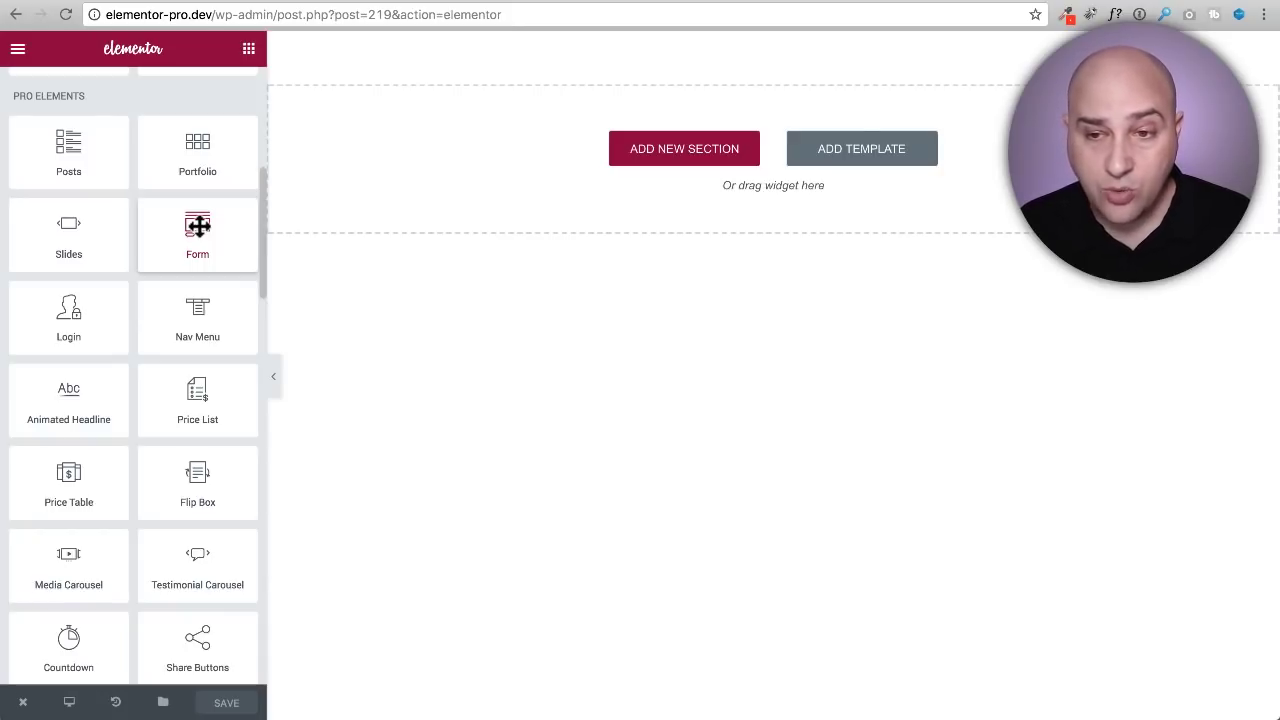
scroll(197, 226, "down", 3)
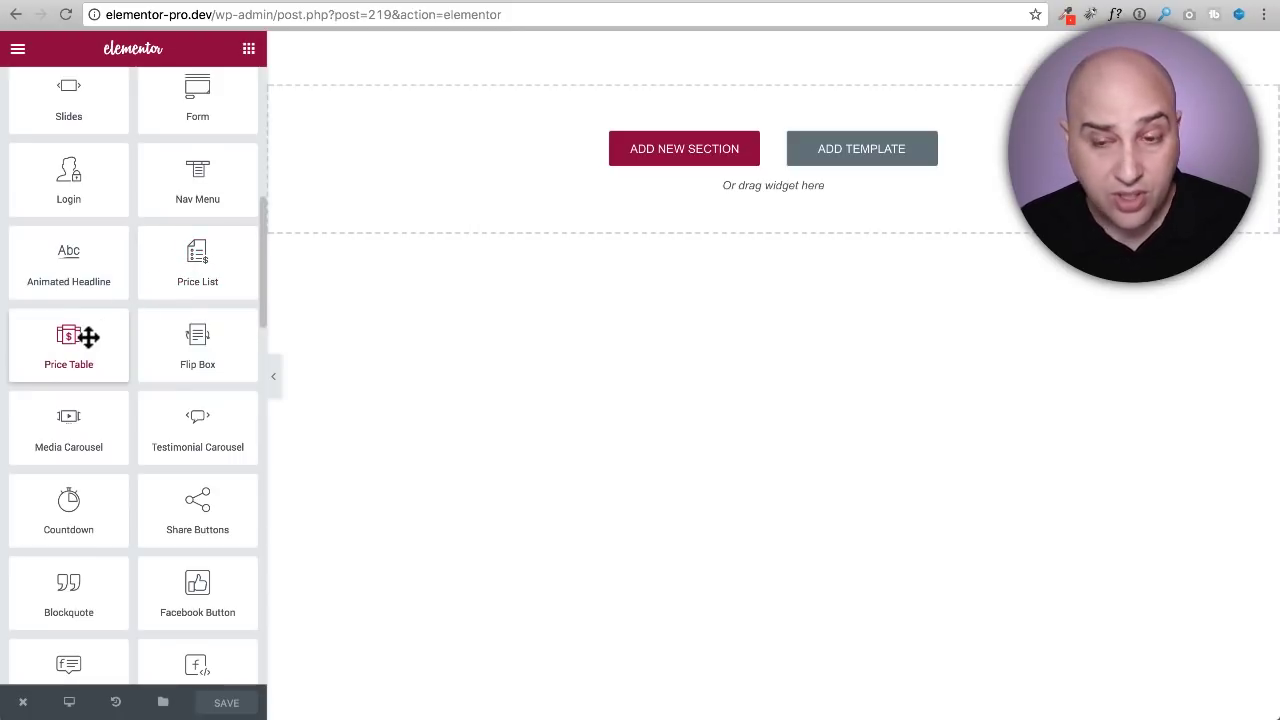
scroll(90, 335, "down", 5)
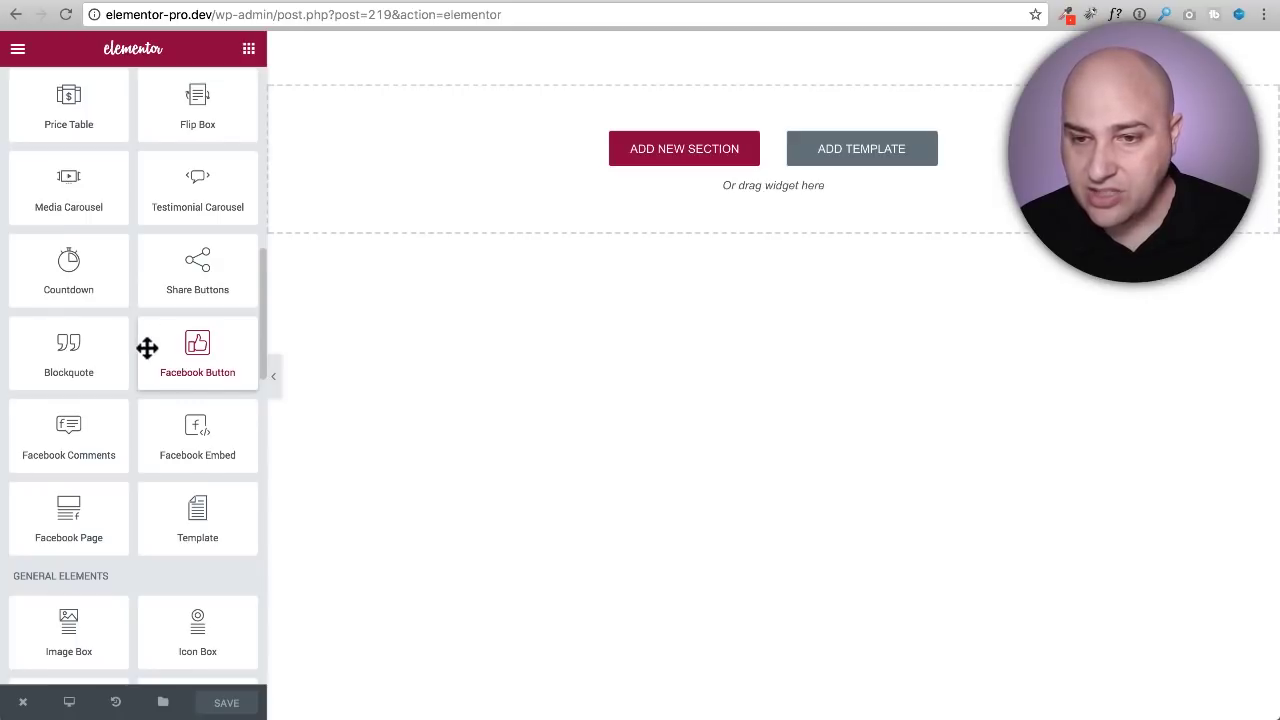
scroll(147, 347, "up", 5)
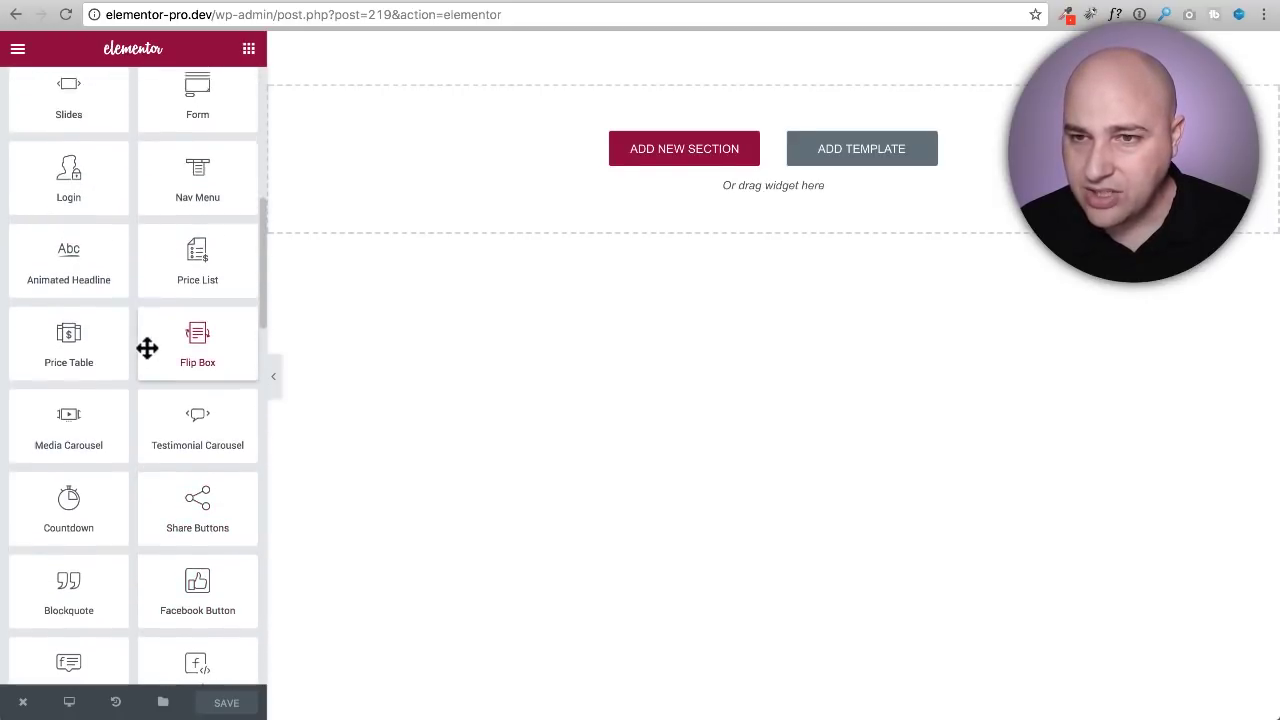
scroll(147, 347, "up", 2)
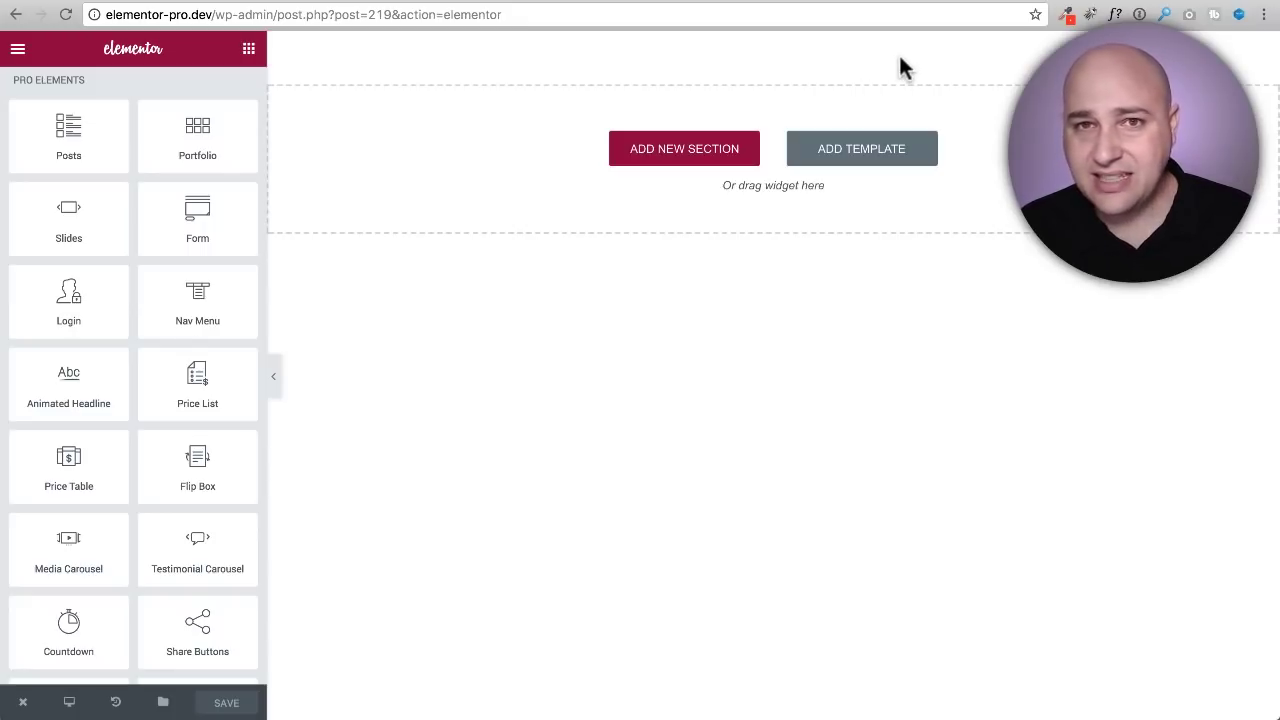
Step: Switch to the Thrive Architect sales page and review its features, pricing notes and guarantee
left_click(997, 1)
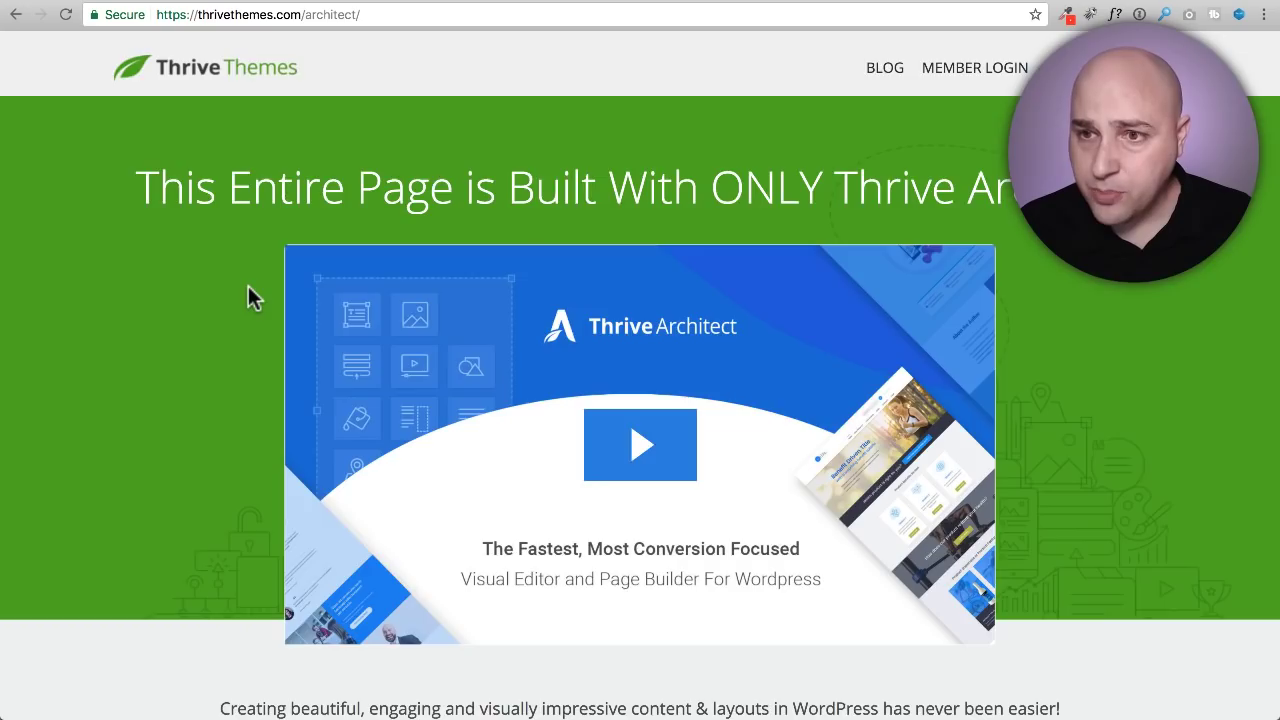
scroll(248, 286, "down", 20)
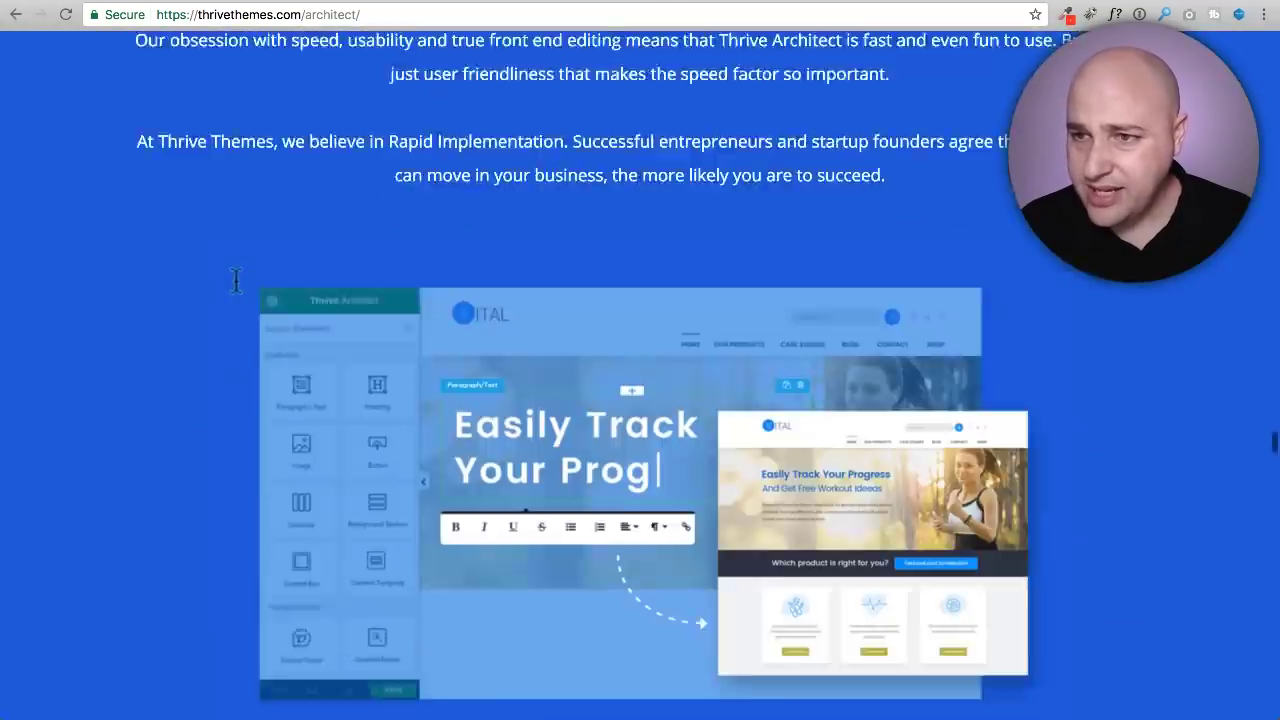
scroll(236, 281, "down", 20)
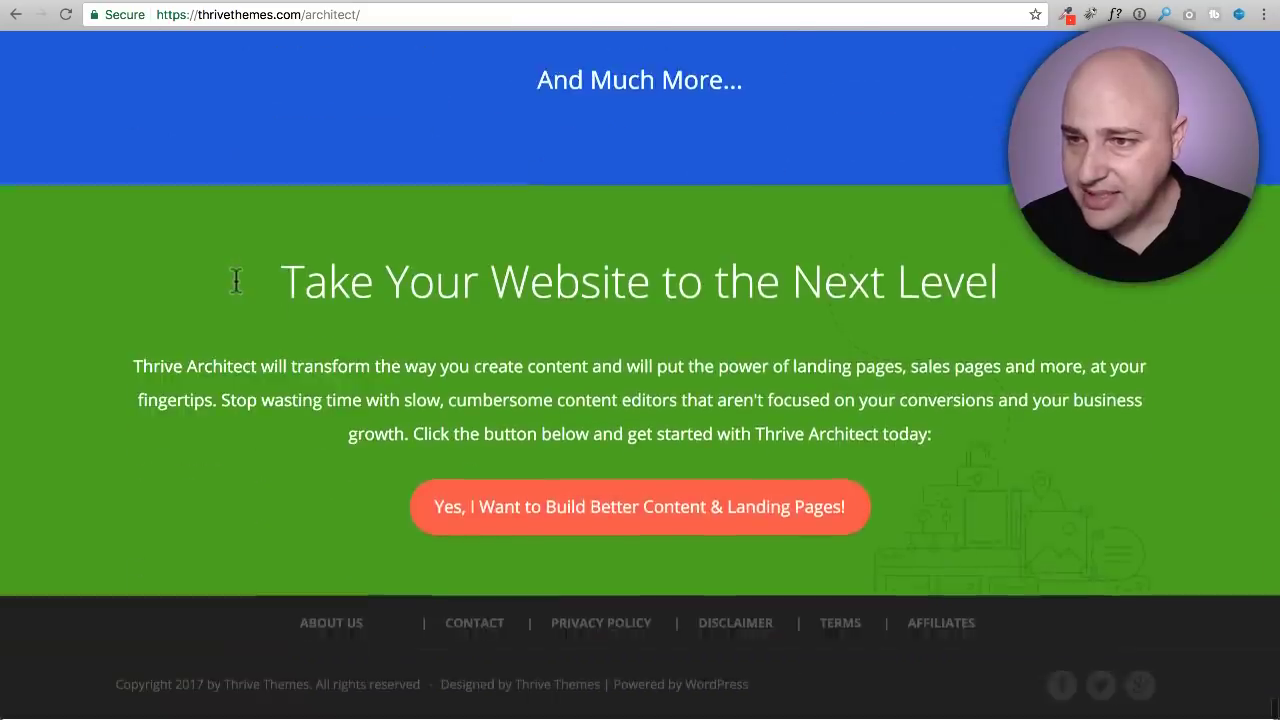
scroll(236, 281, "up", 20)
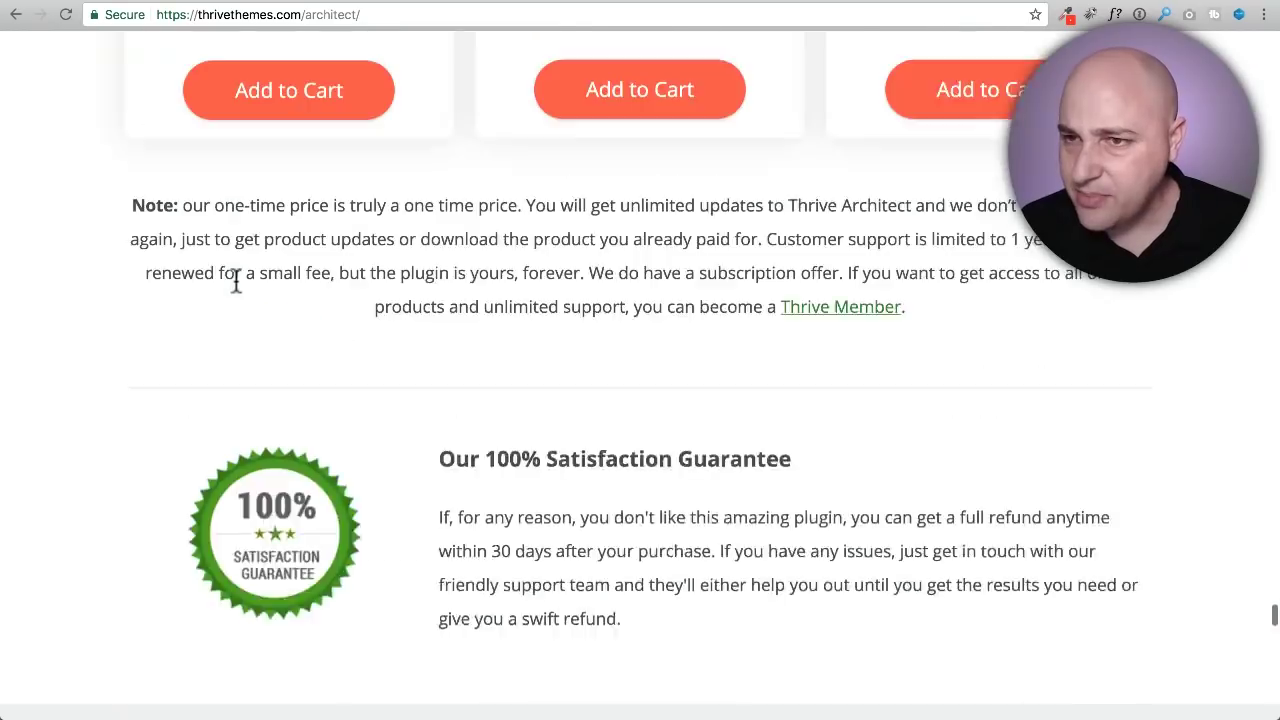
scroll(236, 281, "up", 6)
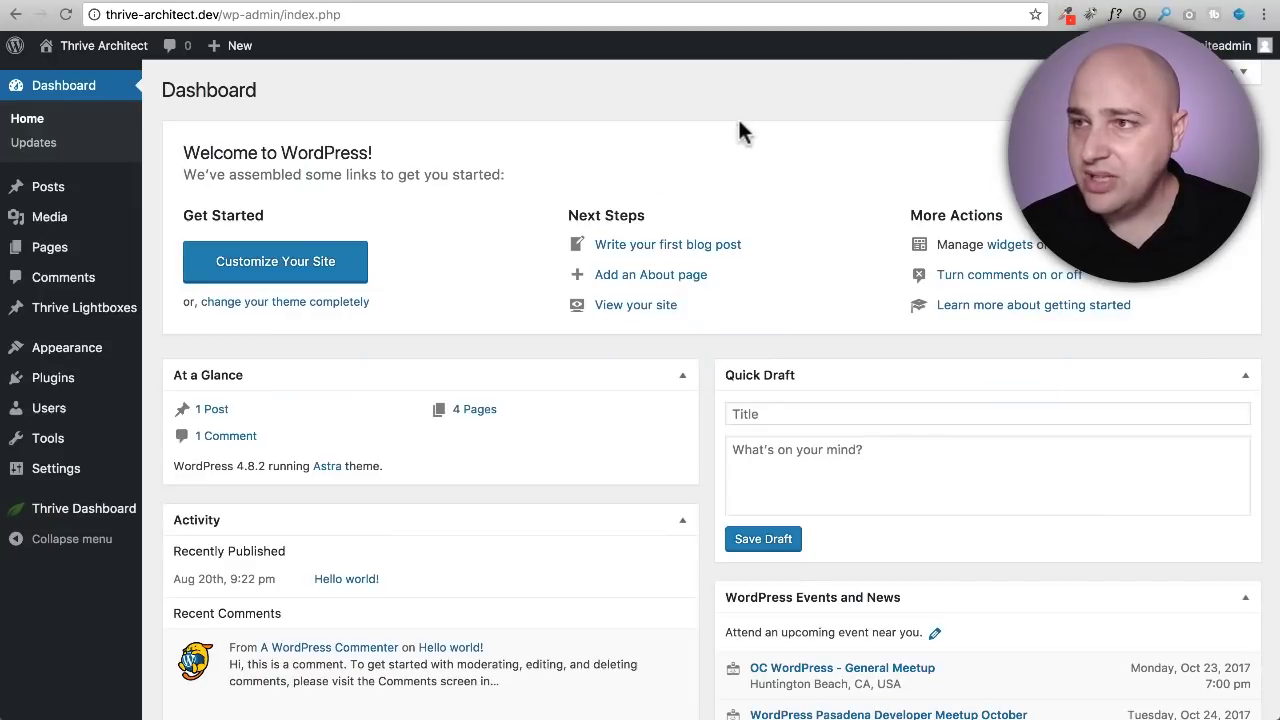
Step: Add a page titled "New Landing Page" on the Thrive Architect WordPress site and open it in the Thrive Architect editor
mouse_move(80, 256)
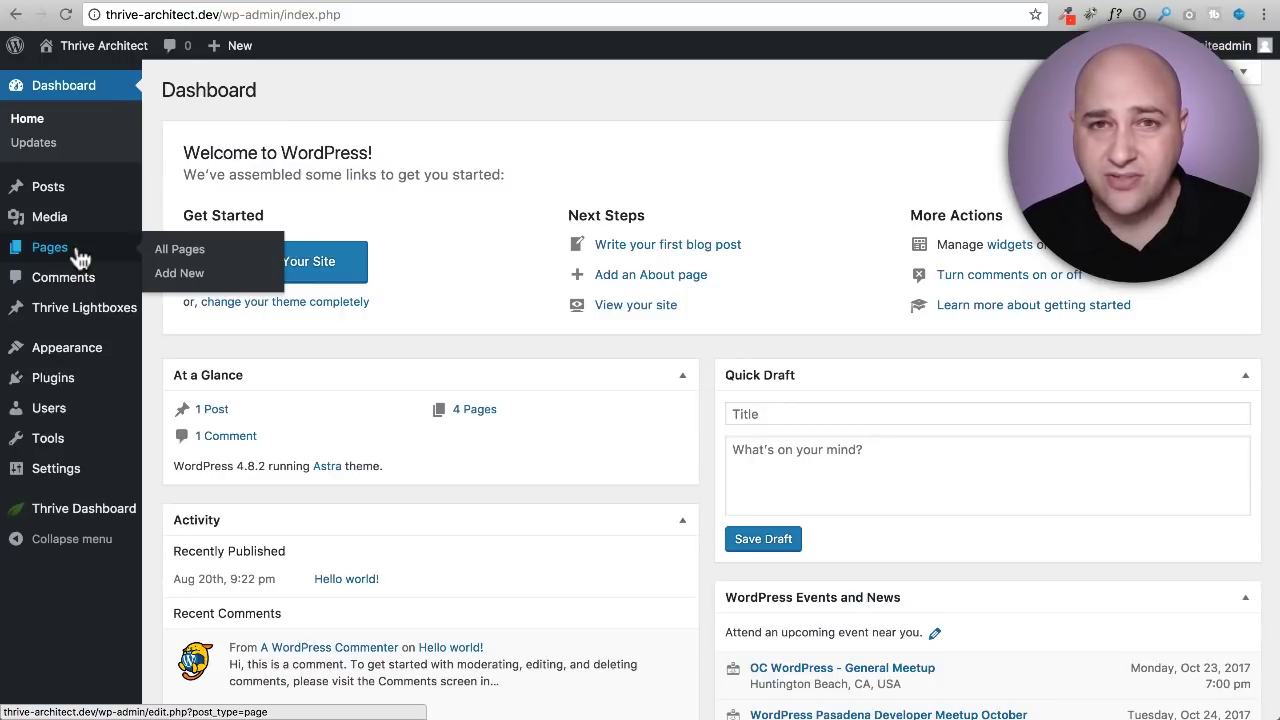
left_click(80, 258)
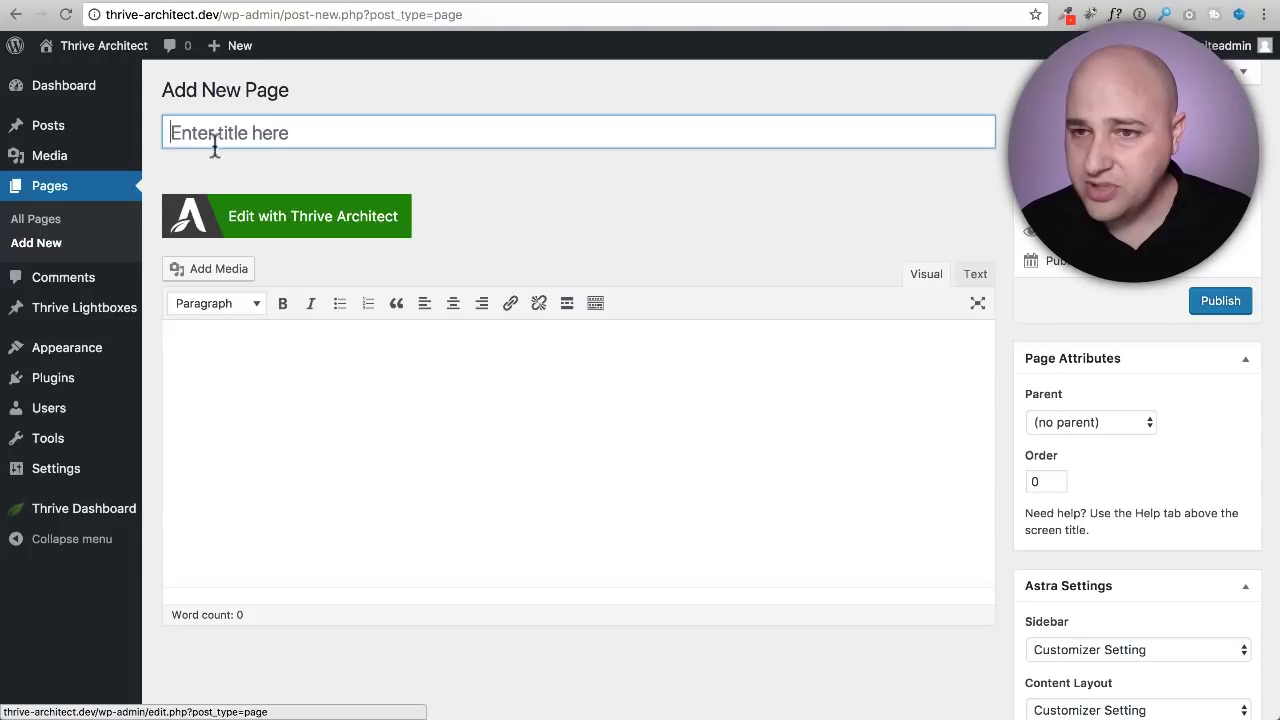
left_click(231, 128)
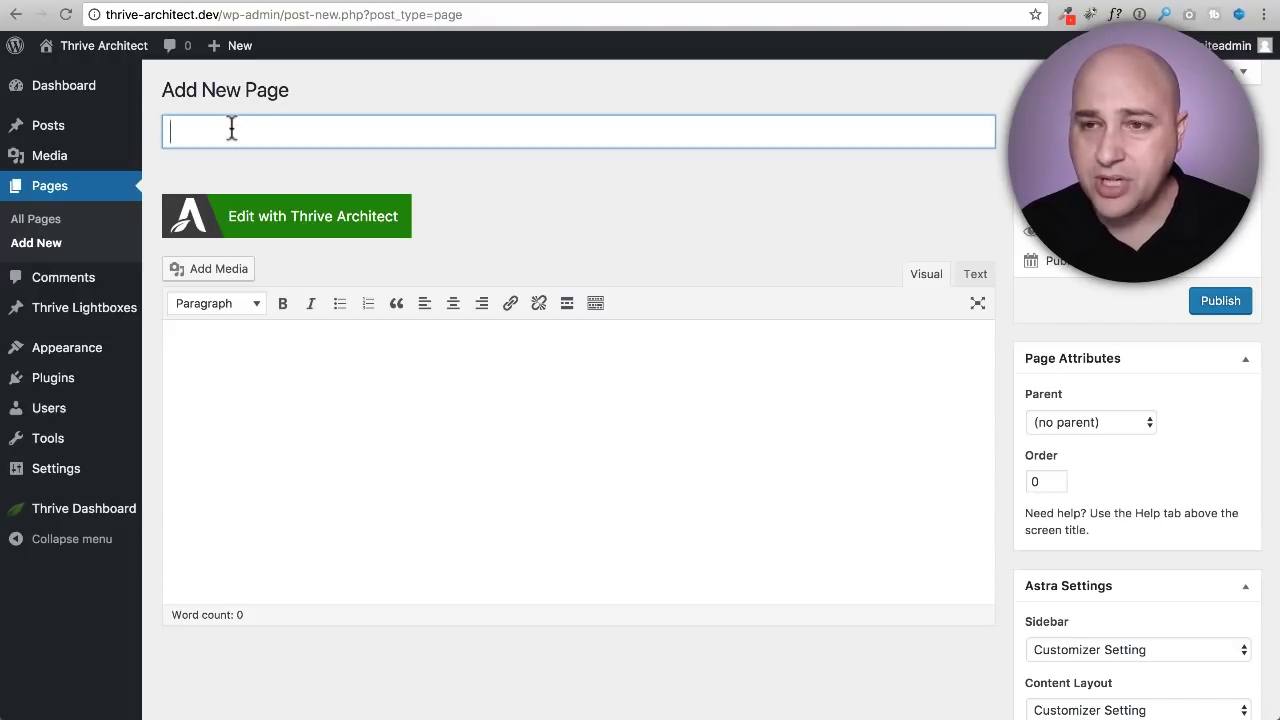
type("New Landing Page")
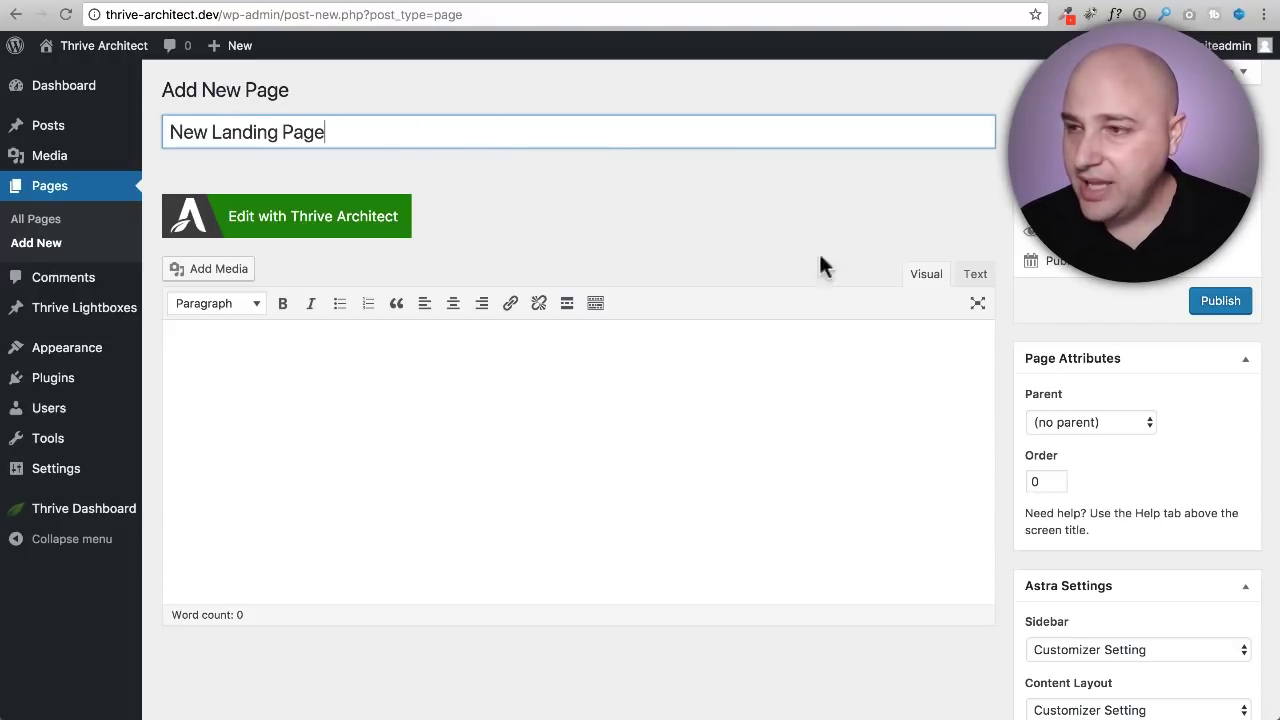
left_click(1215, 302)
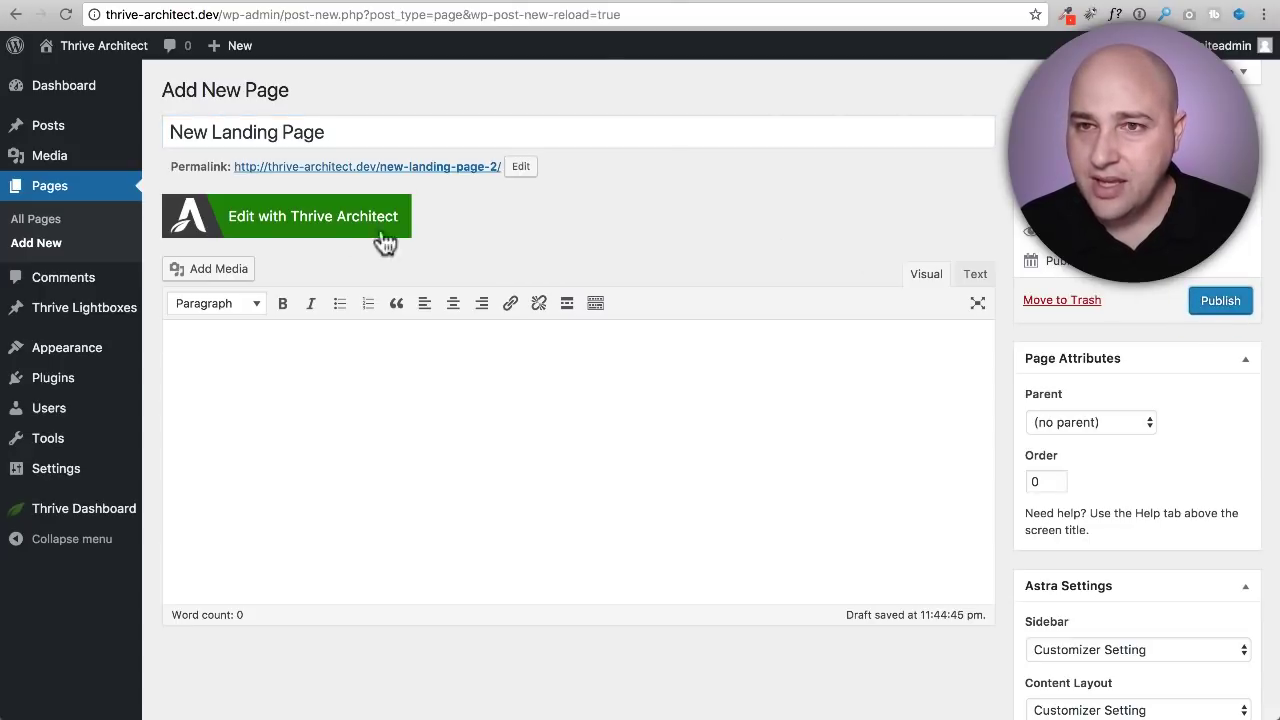
left_click(272, 226)
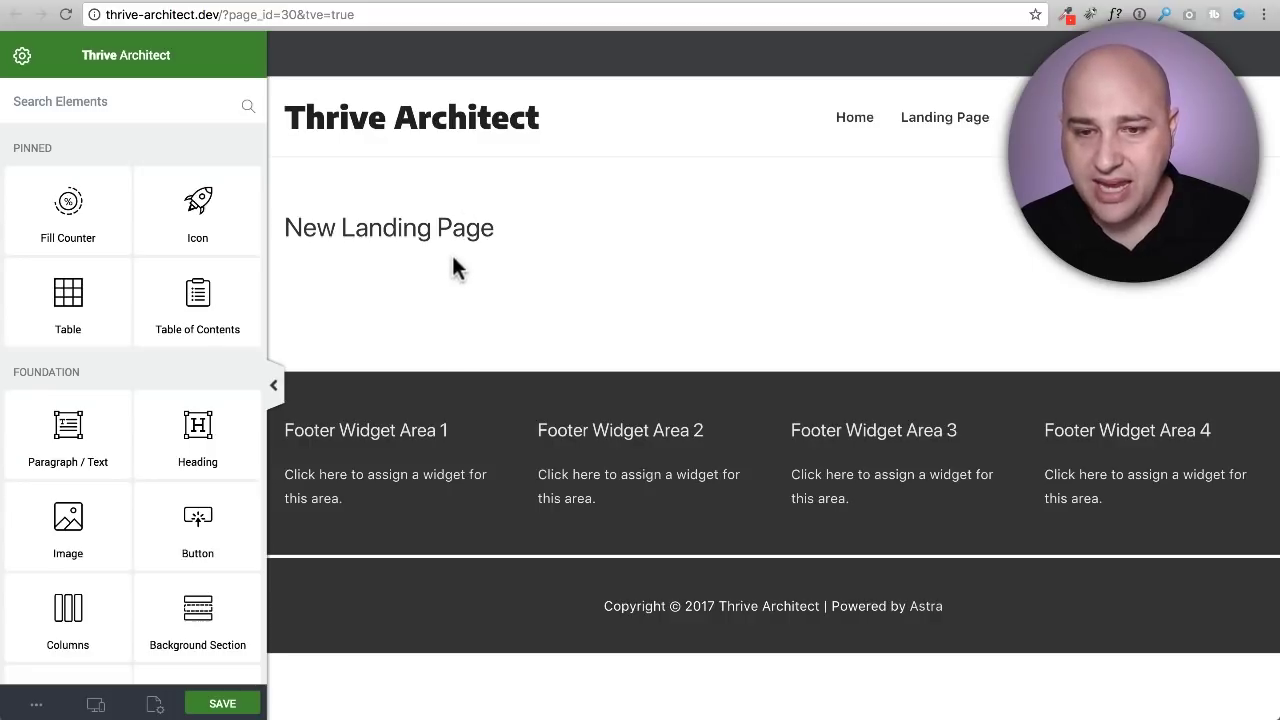
Step: Browse the Bright set of landing page templates and apply the Bright 2-Step Lead Generation Page template to the page
left_click(22, 60)
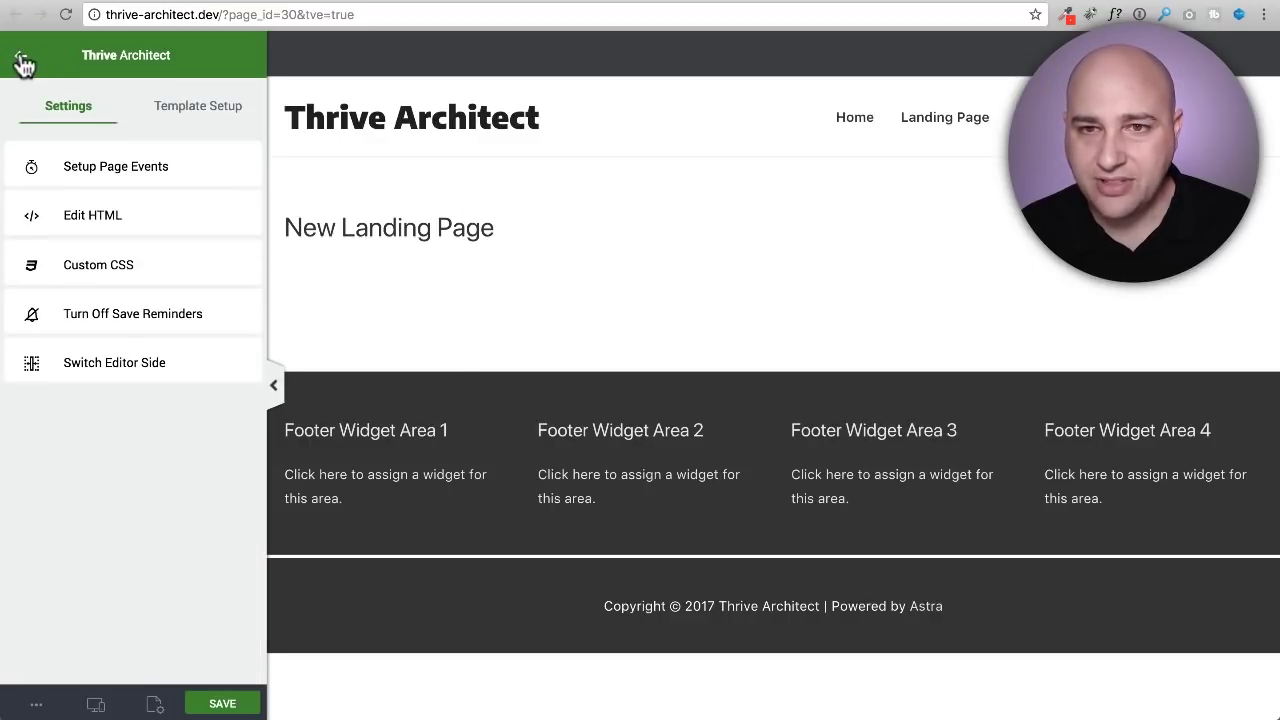
left_click(197, 111)
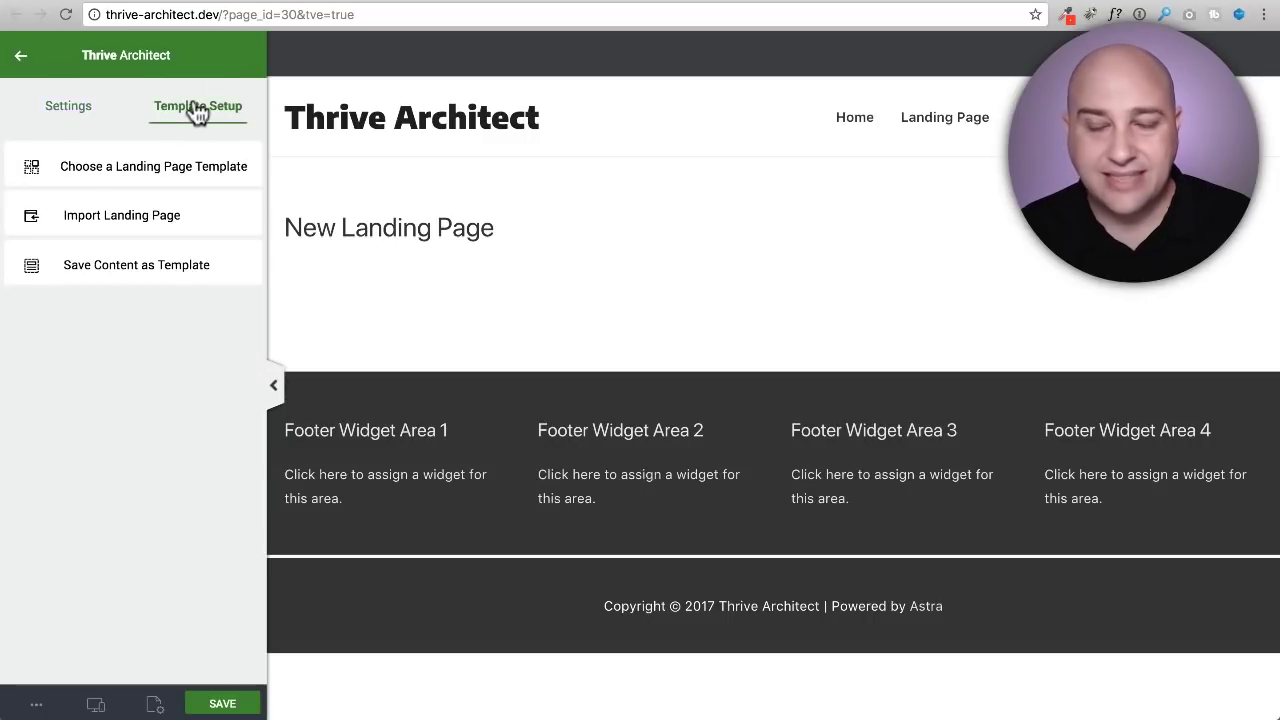
left_click(125, 170)
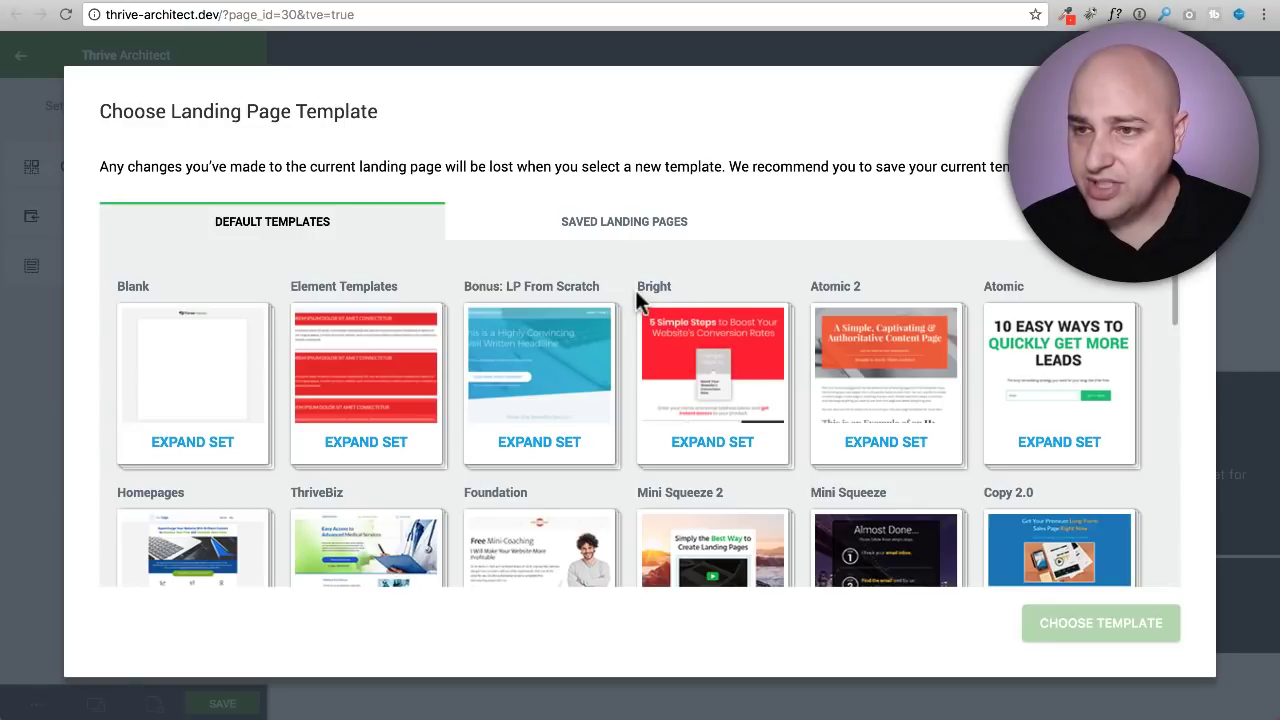
left_click(690, 400)
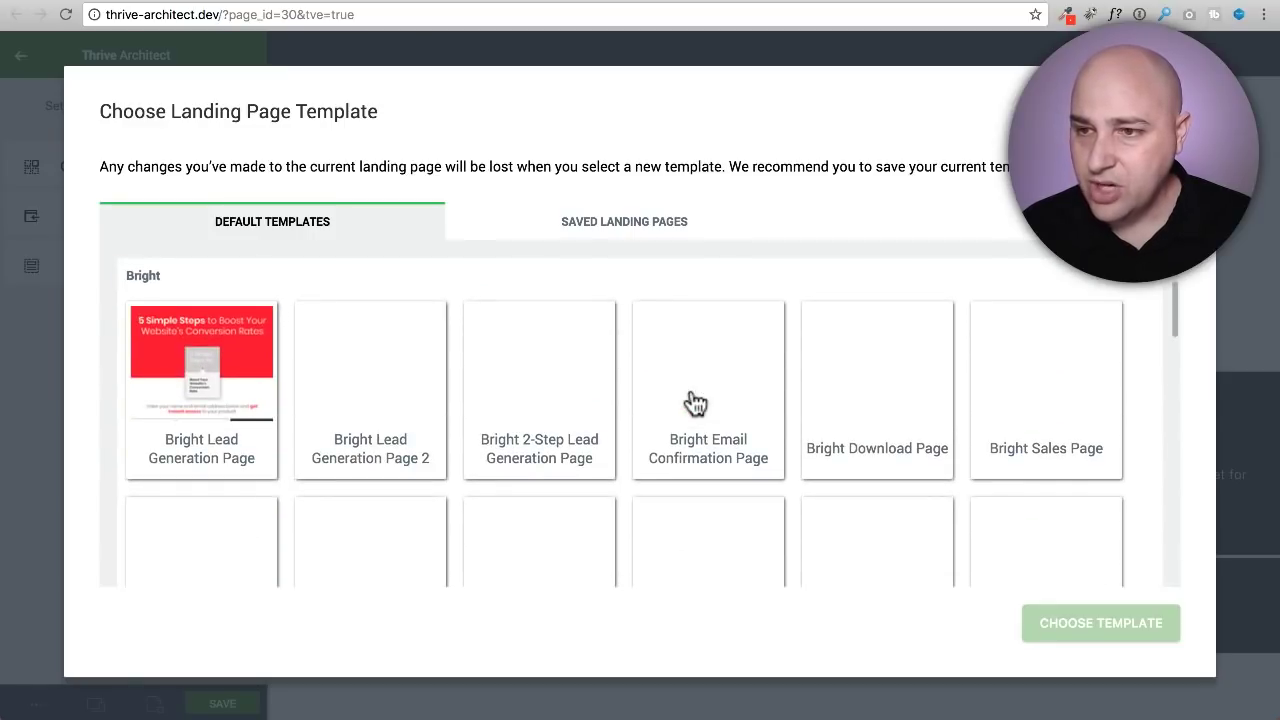
scroll(578, 400, "down", 3)
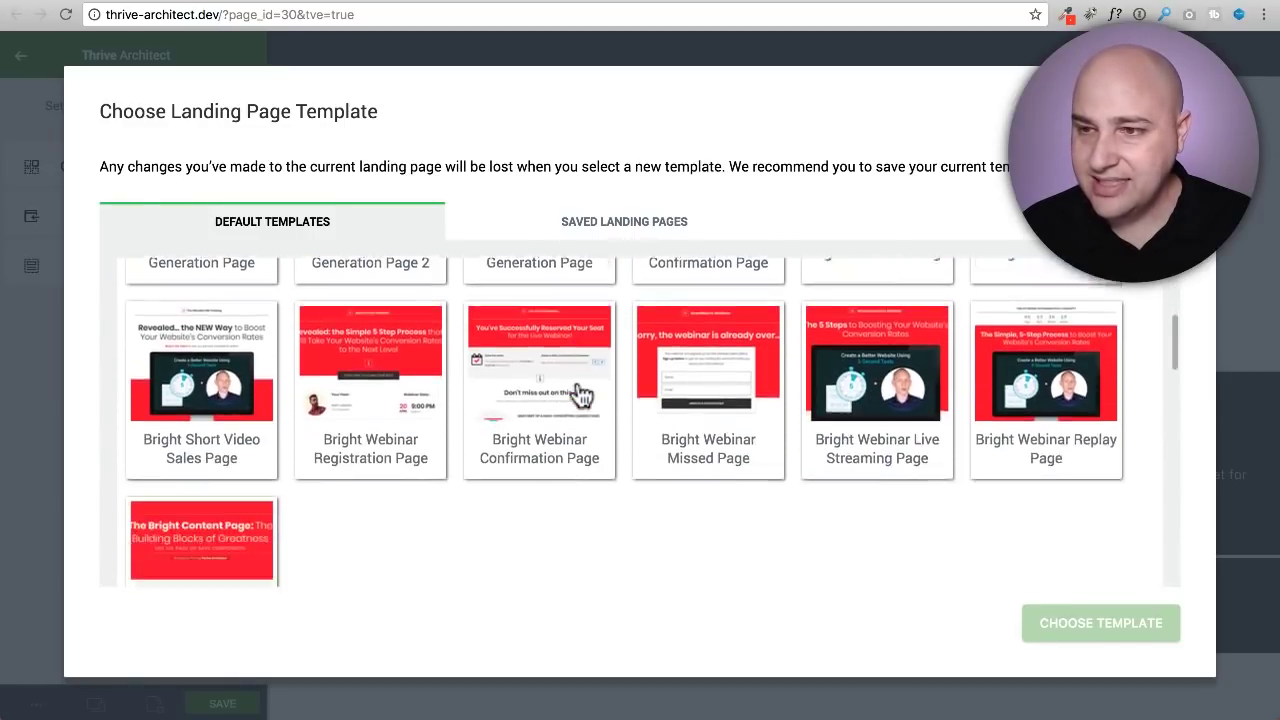
scroll(578, 390, "down", 2)
scroll(578, 390, "up", 3)
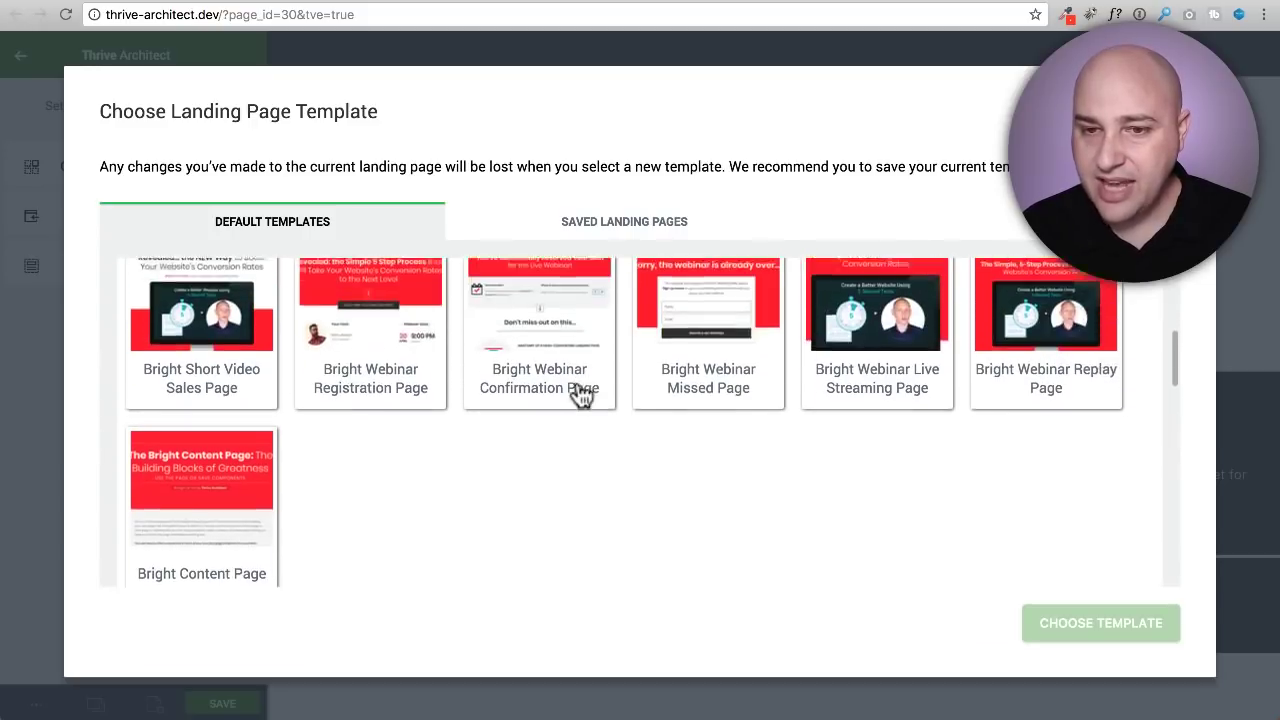
scroll(580, 395, "up", 3)
scroll(580, 395, "down", 1)
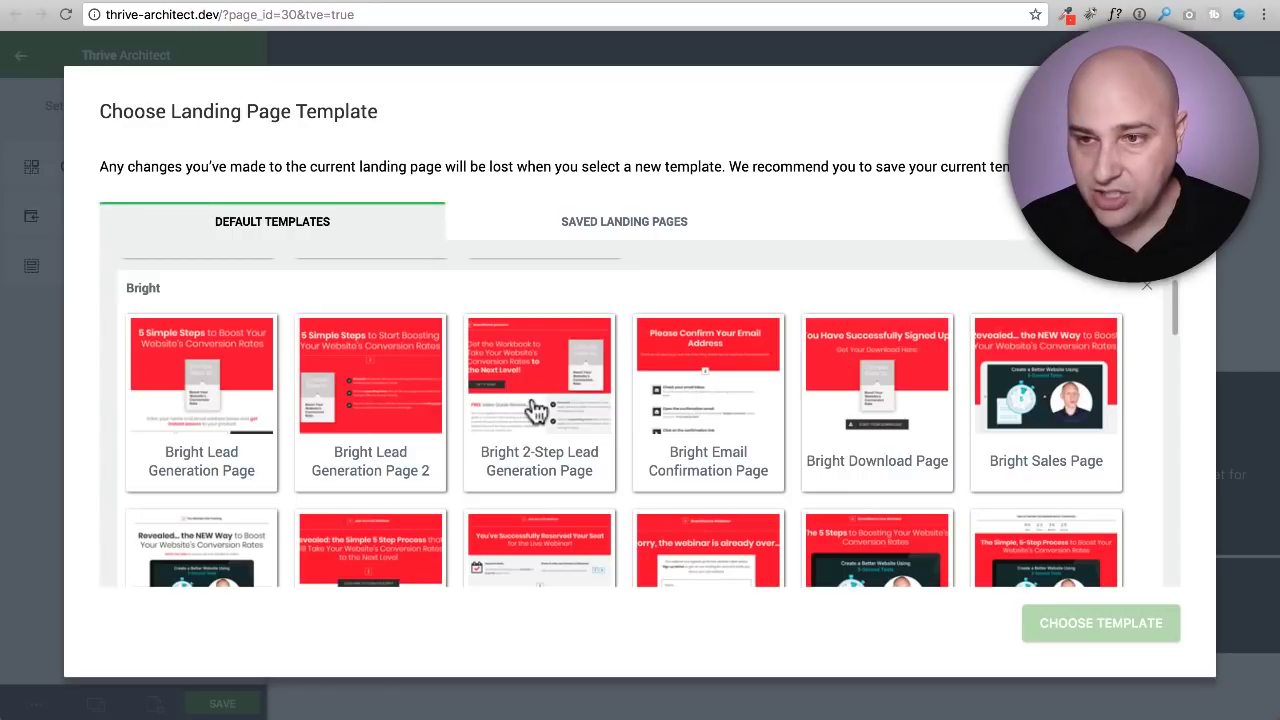
left_click(537, 410)
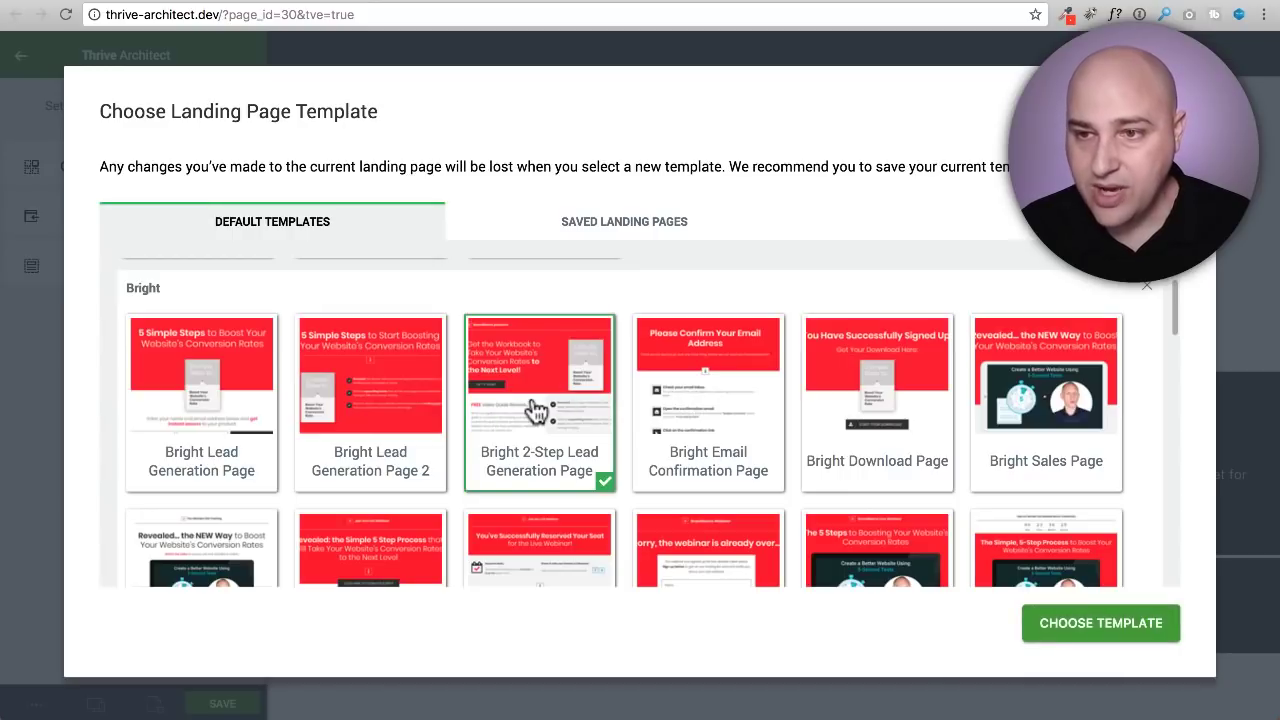
left_click(1111, 622)
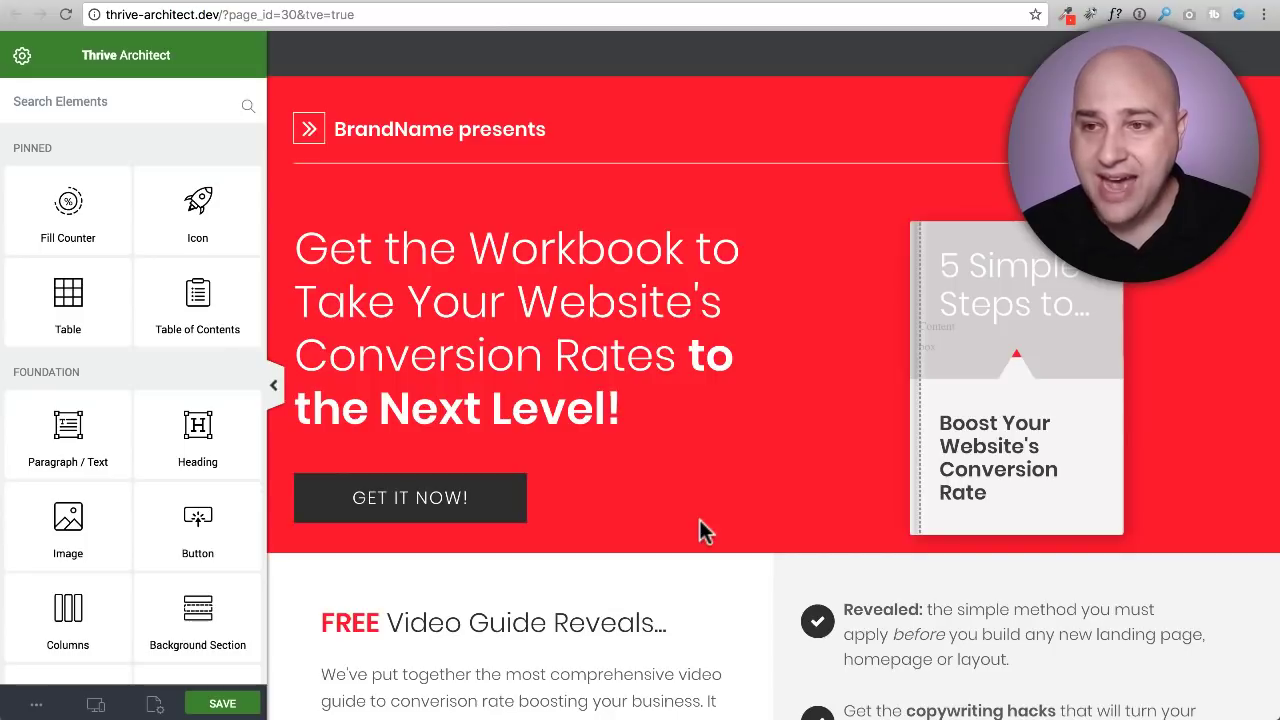
Step: Inspect the editing options of the main heading and the two text blocks on the book cover
left_click(506, 275)
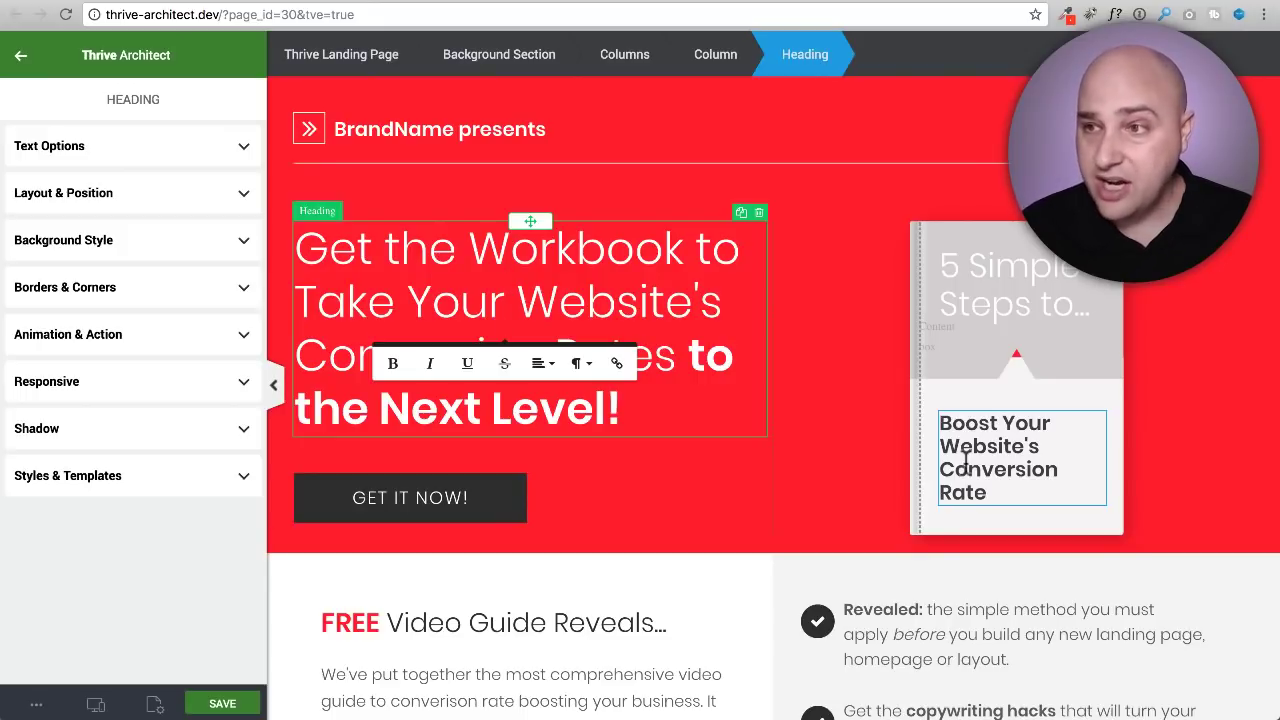
left_click(990, 276)
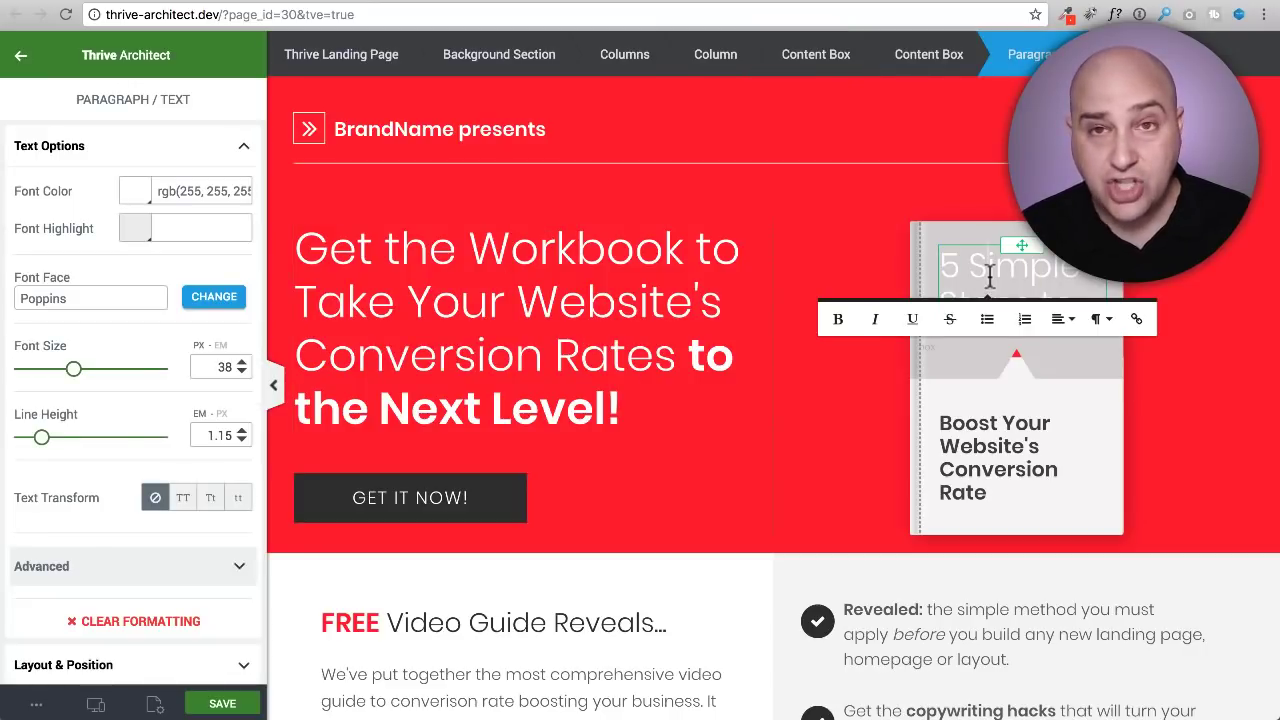
left_click(985, 457)
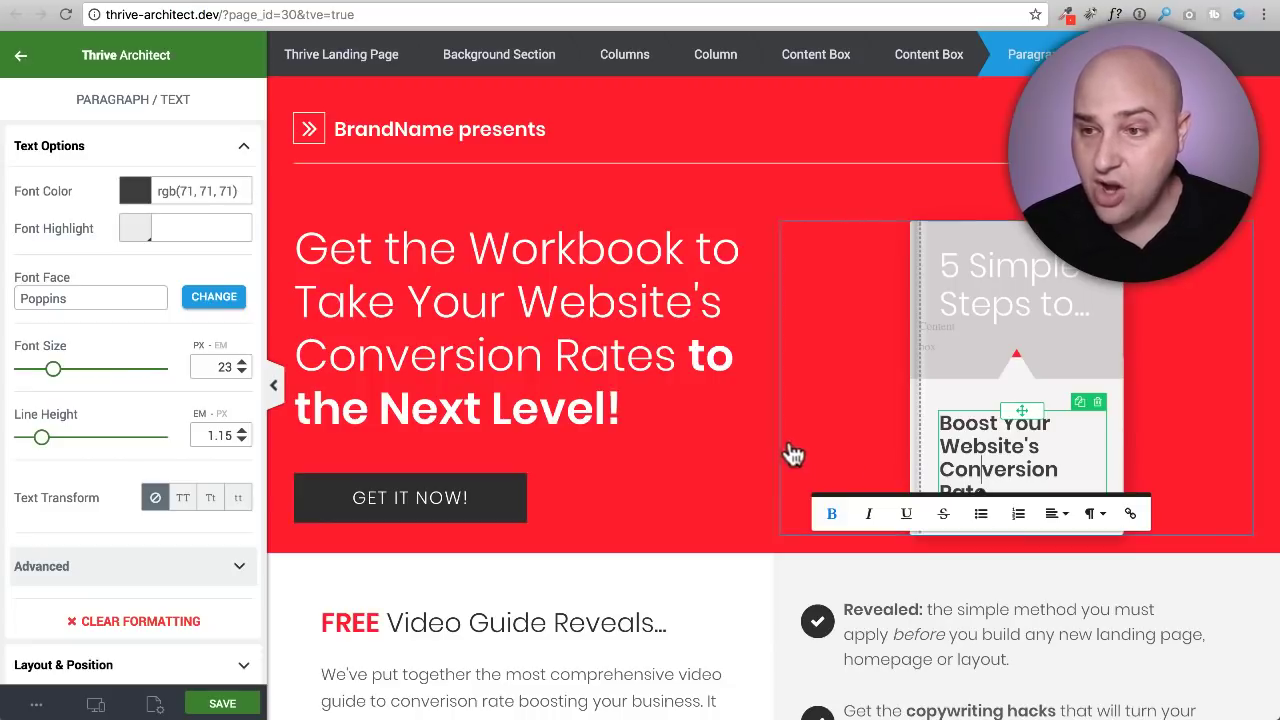
left_click(729, 429)
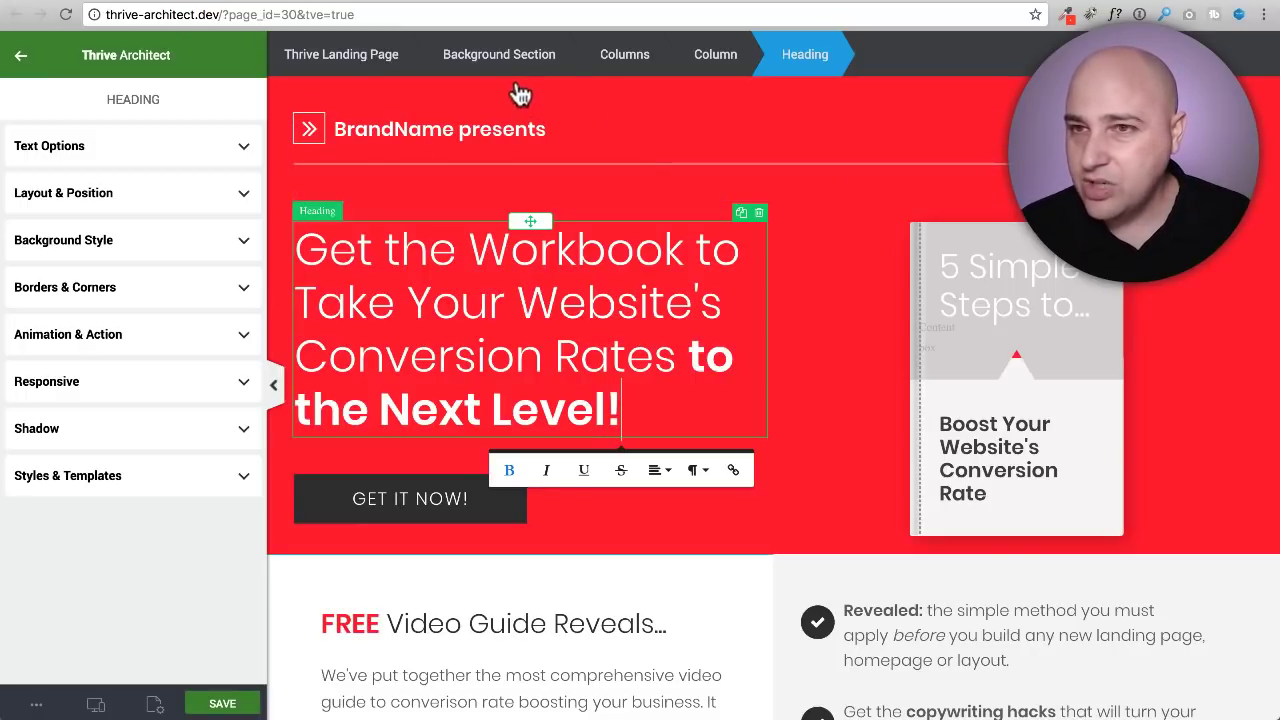
Step: Change the hero background section's colour to blue, rgb(51, 56, 255), and apply it
left_click(499, 57)
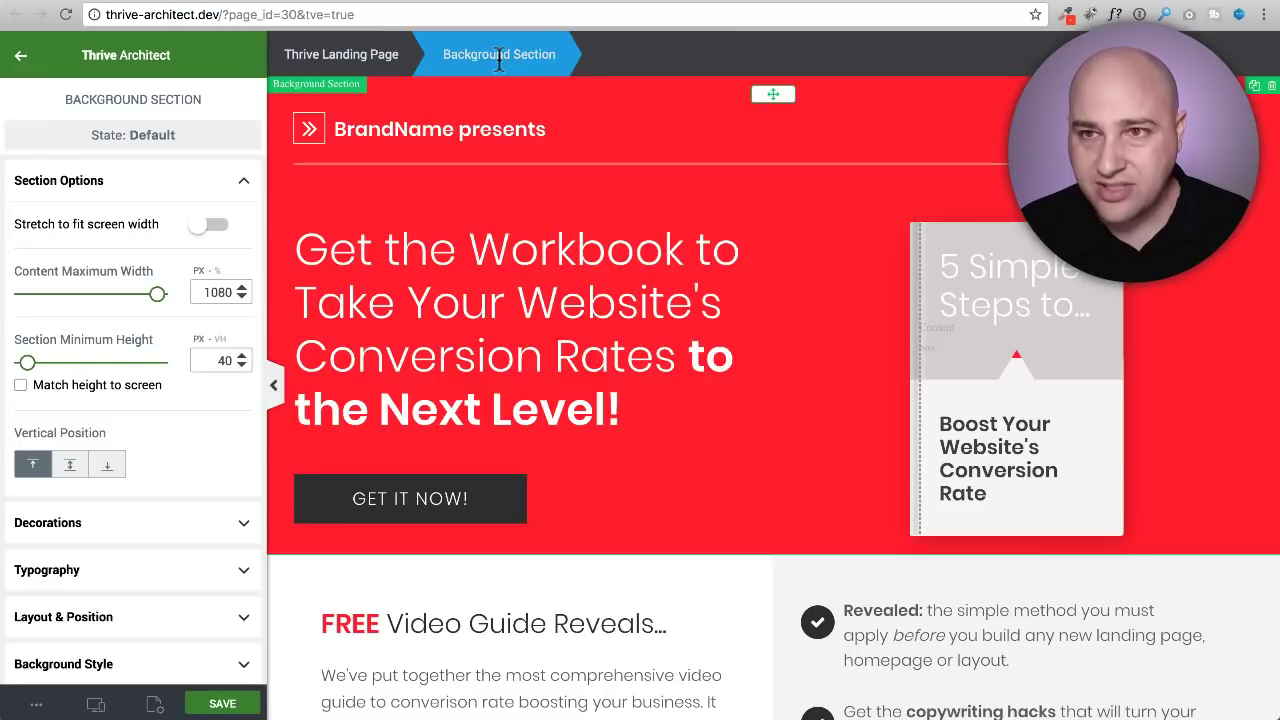
scroll(143, 230, "down", 3)
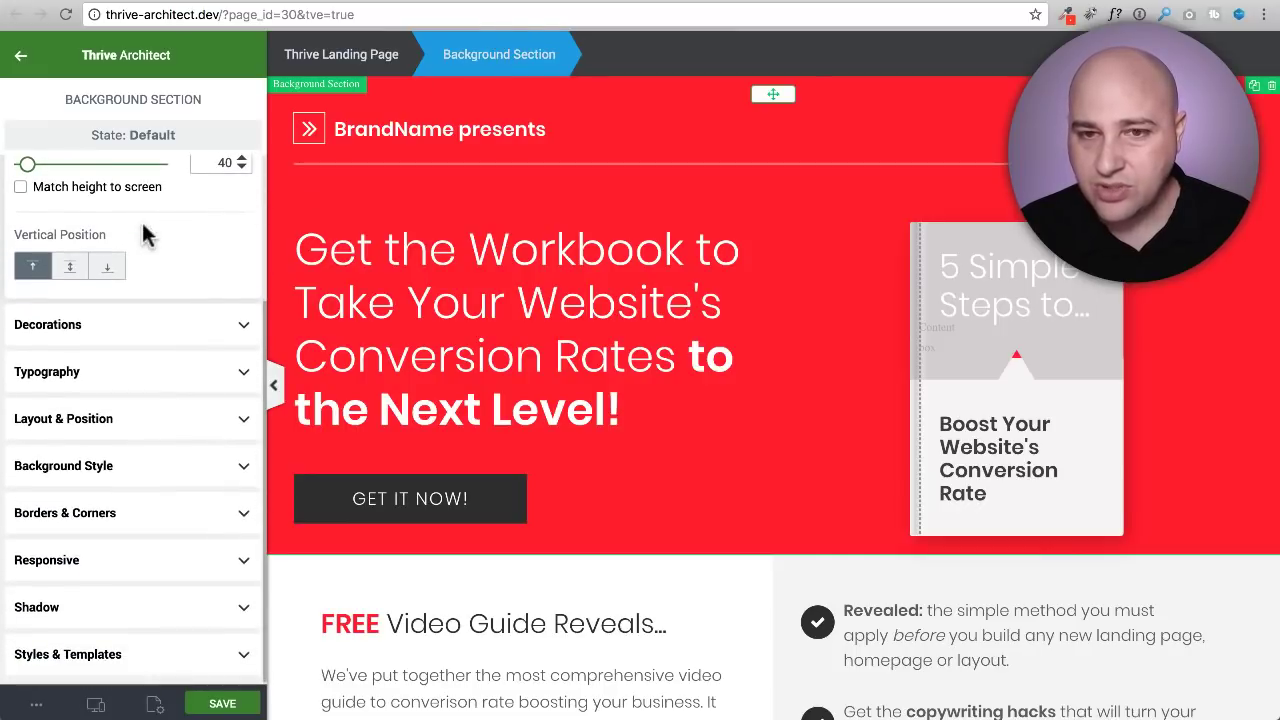
left_click(90, 467)
scroll(88, 468, "down", 2)
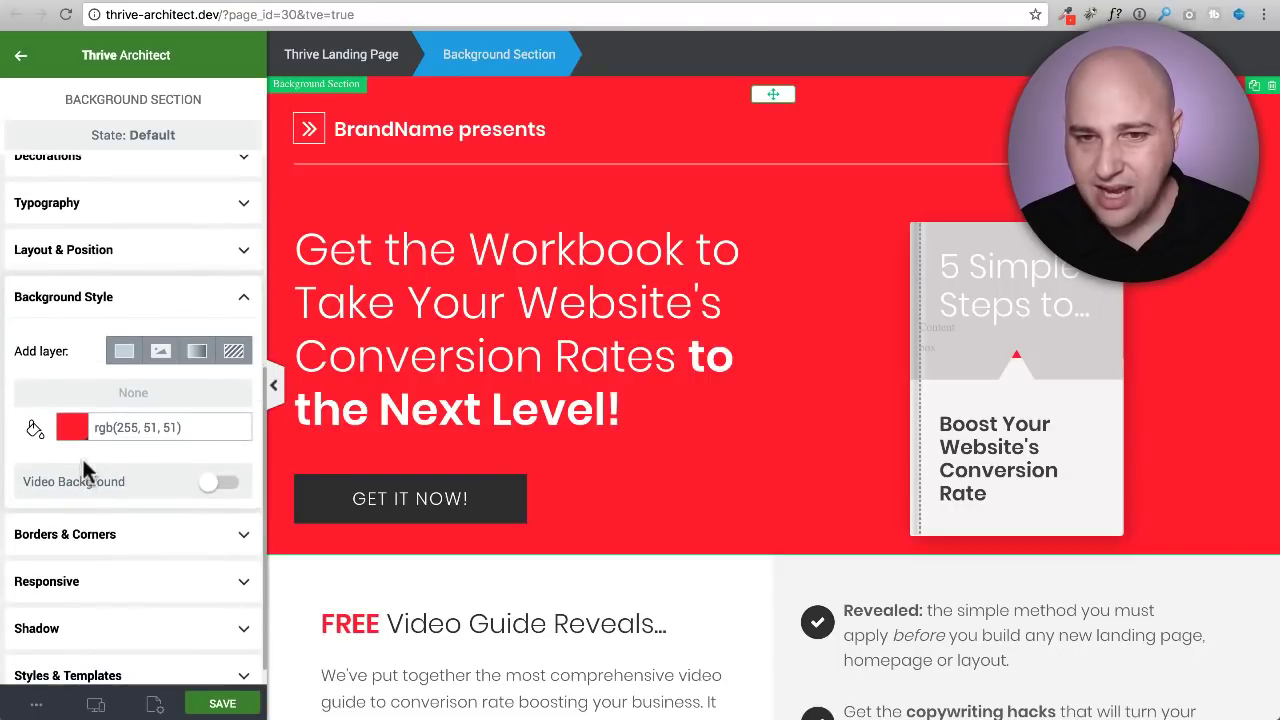
left_click(70, 430)
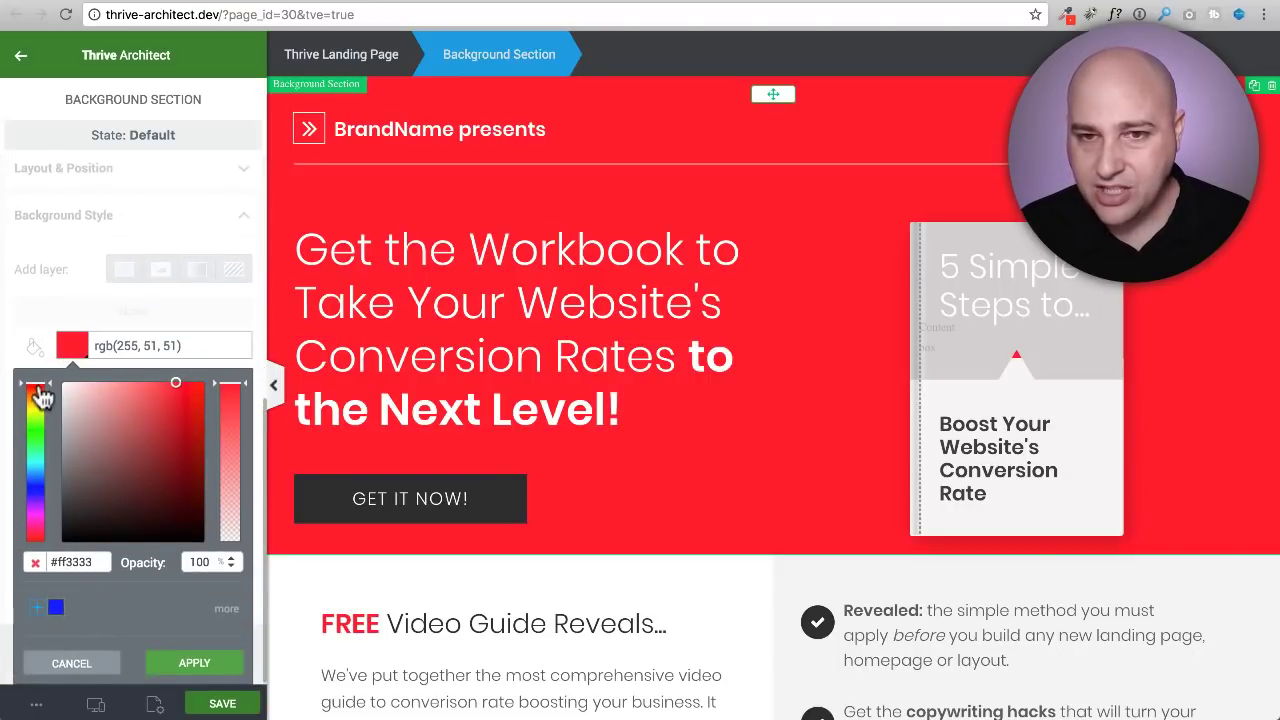
left_click_drag(36, 388, 37, 500)
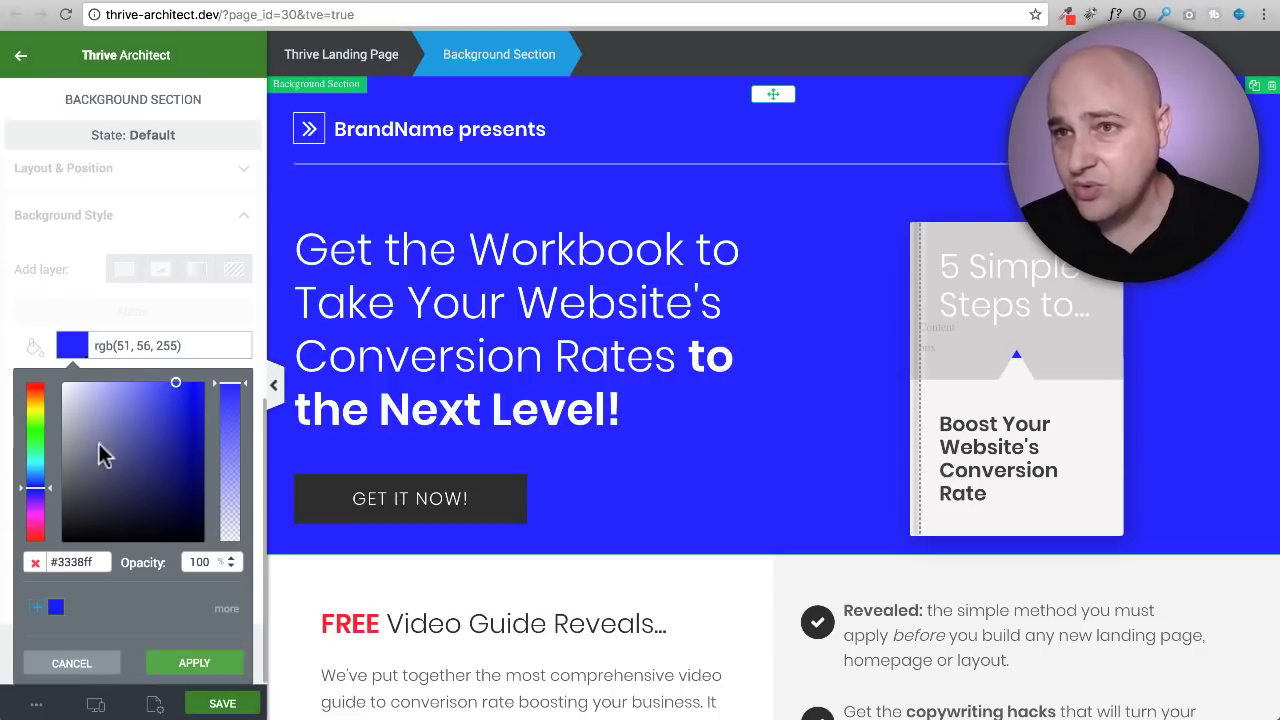
left_click(197, 665)
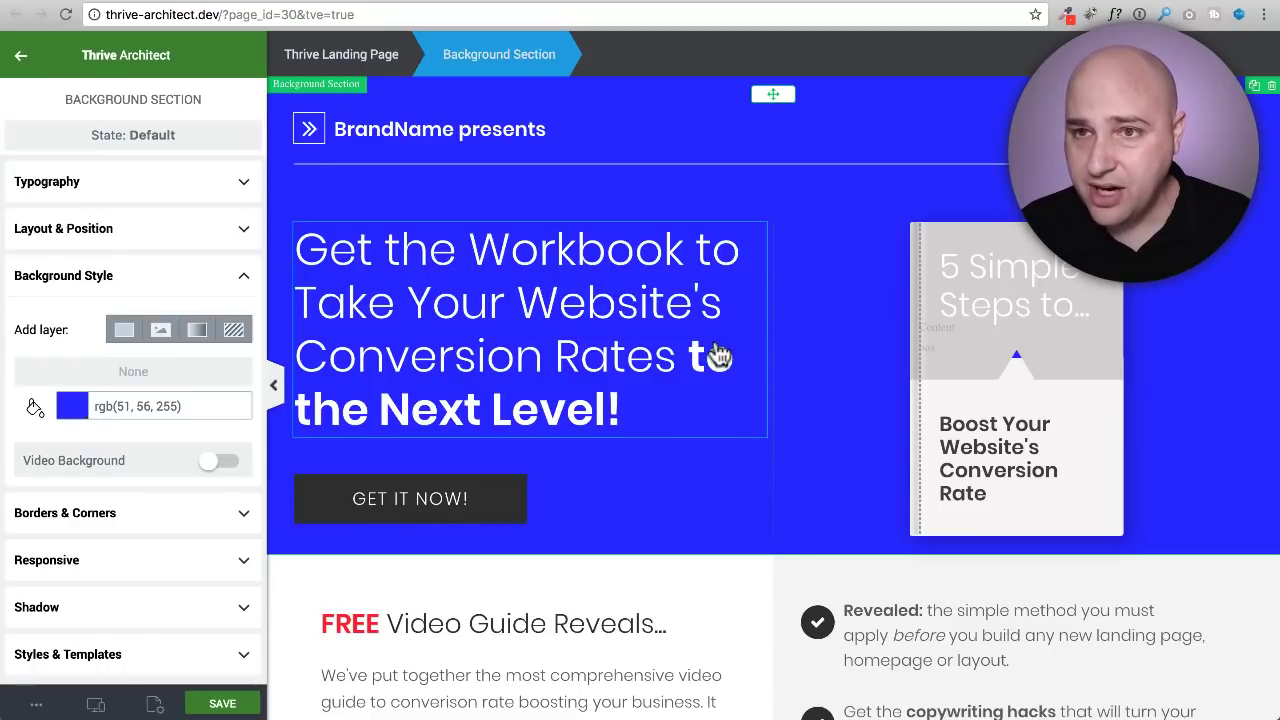
Step: Review the feature and testimonial sections and inspect the text options of the second testimonial's author name and body text
scroll(712, 340, "down", 3)
scroll(706, 322, "down", 1)
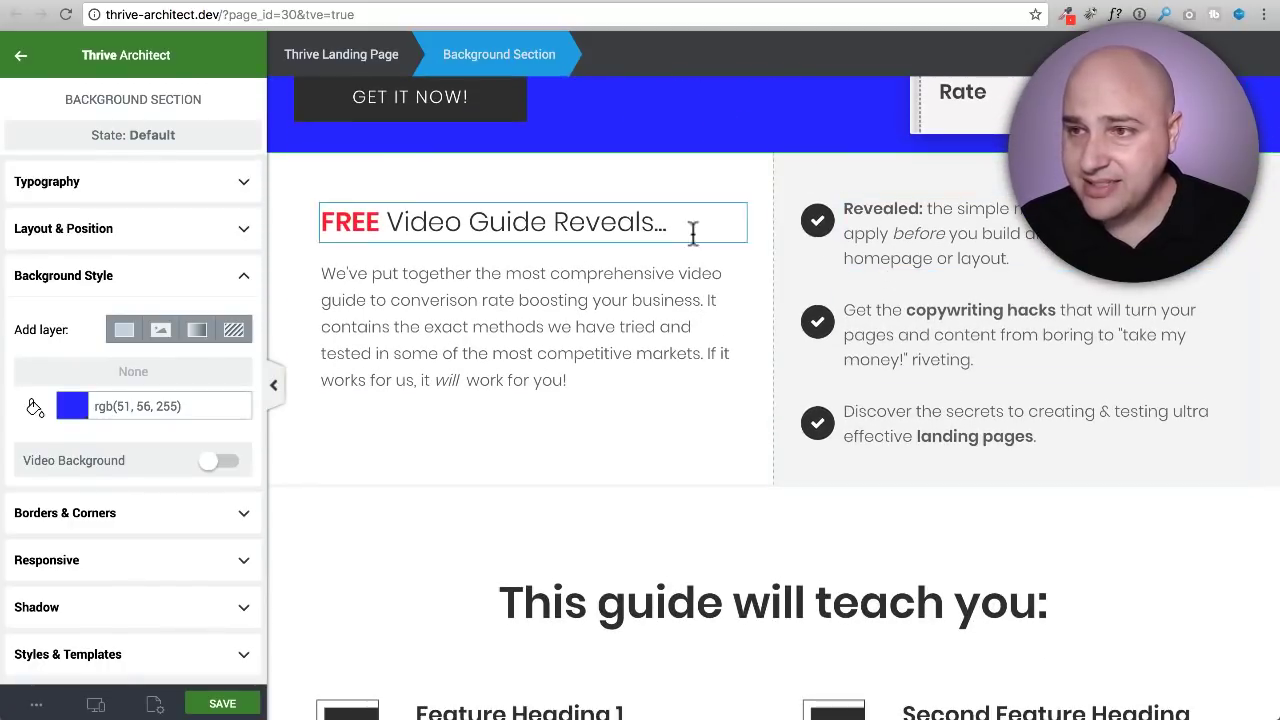
scroll(567, 295, "down", 5)
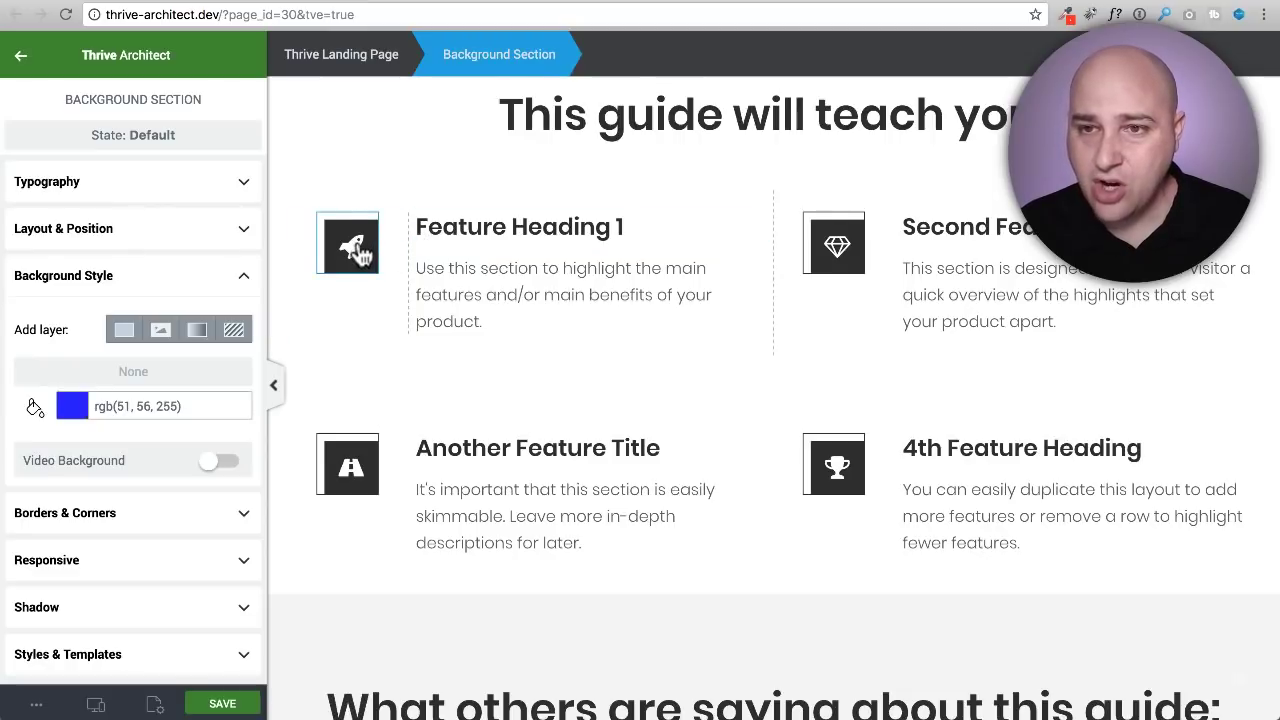
scroll(665, 260, "down", 5)
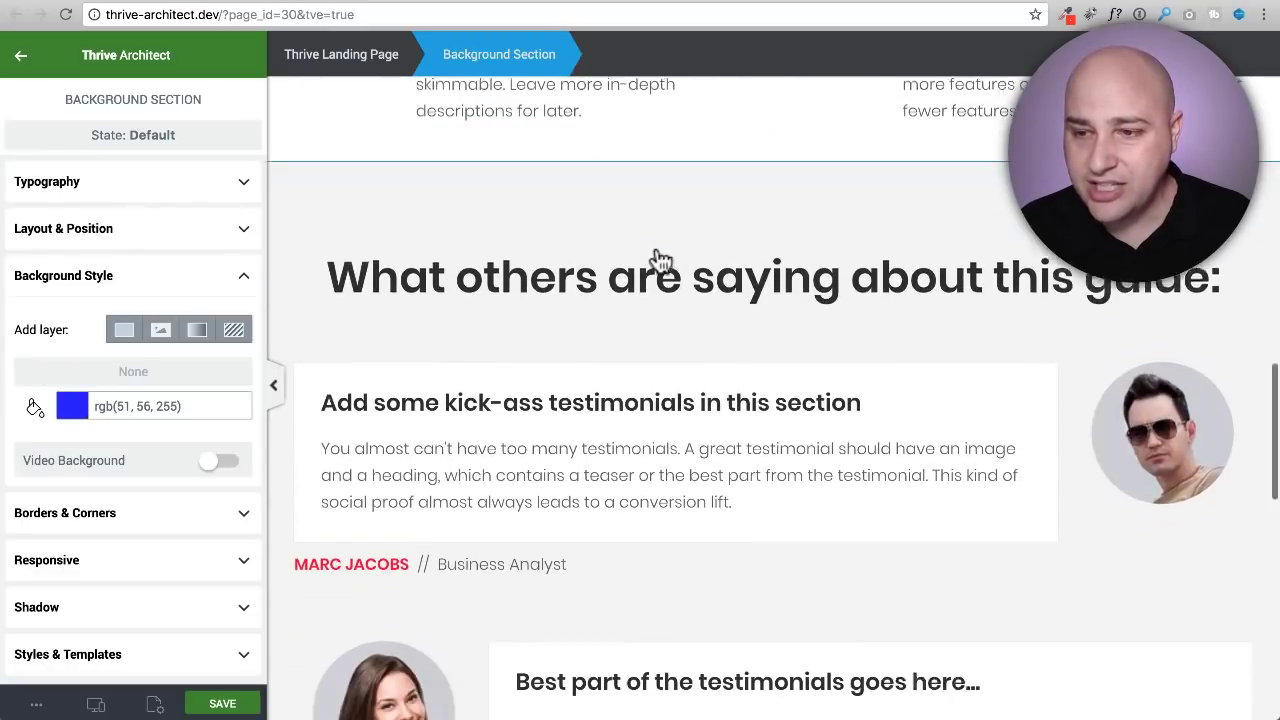
scroll(658, 250, "down", 1)
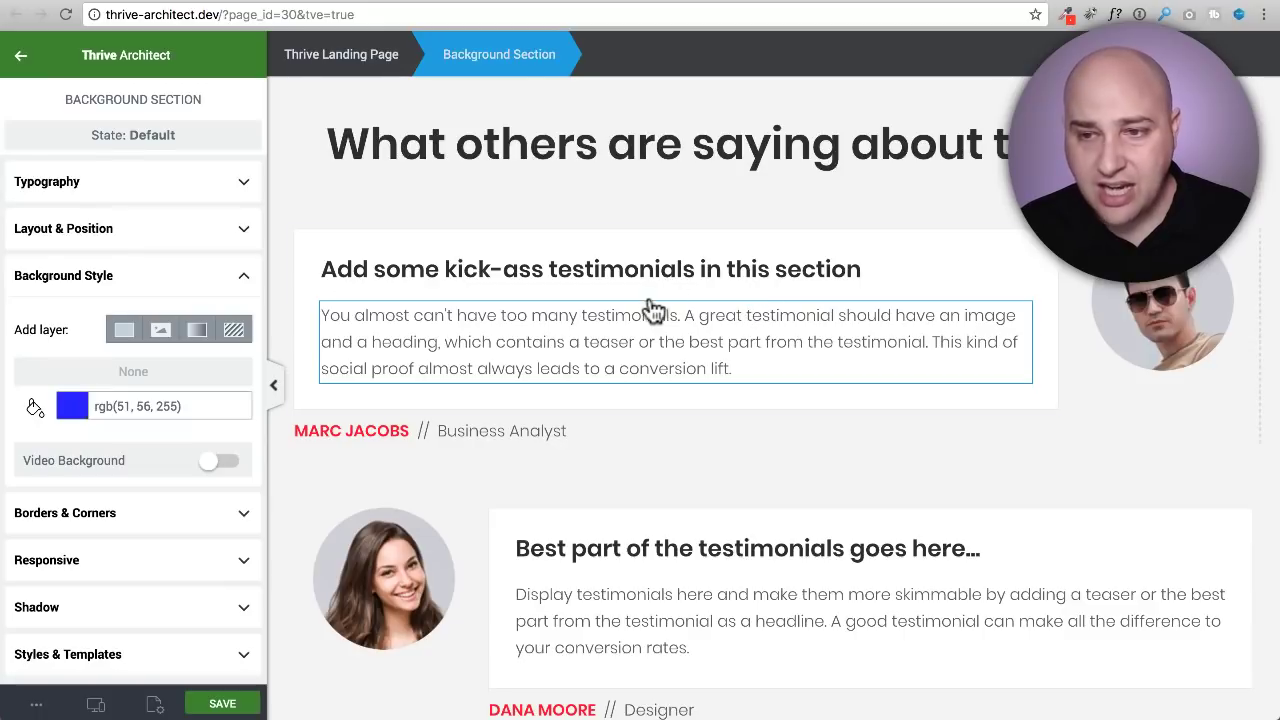
scroll(643, 310, "down", 1)
scroll(641, 310, "down", 3)
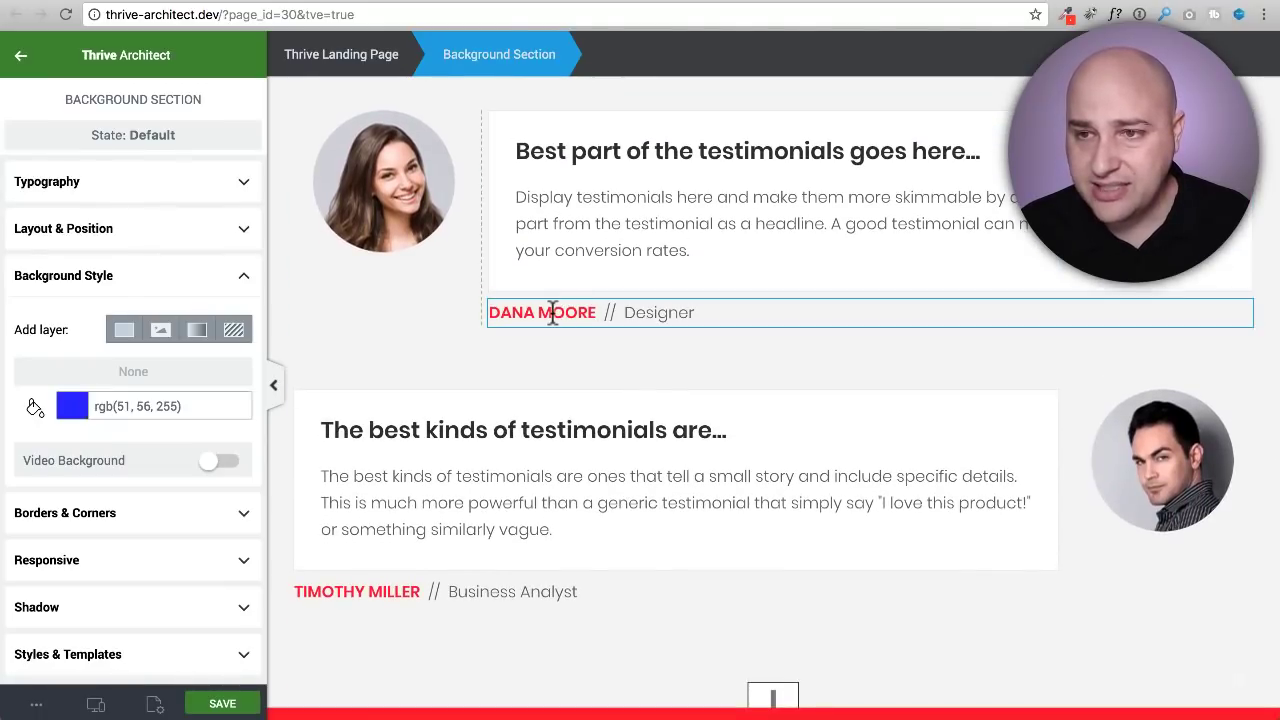
left_click(552, 313)
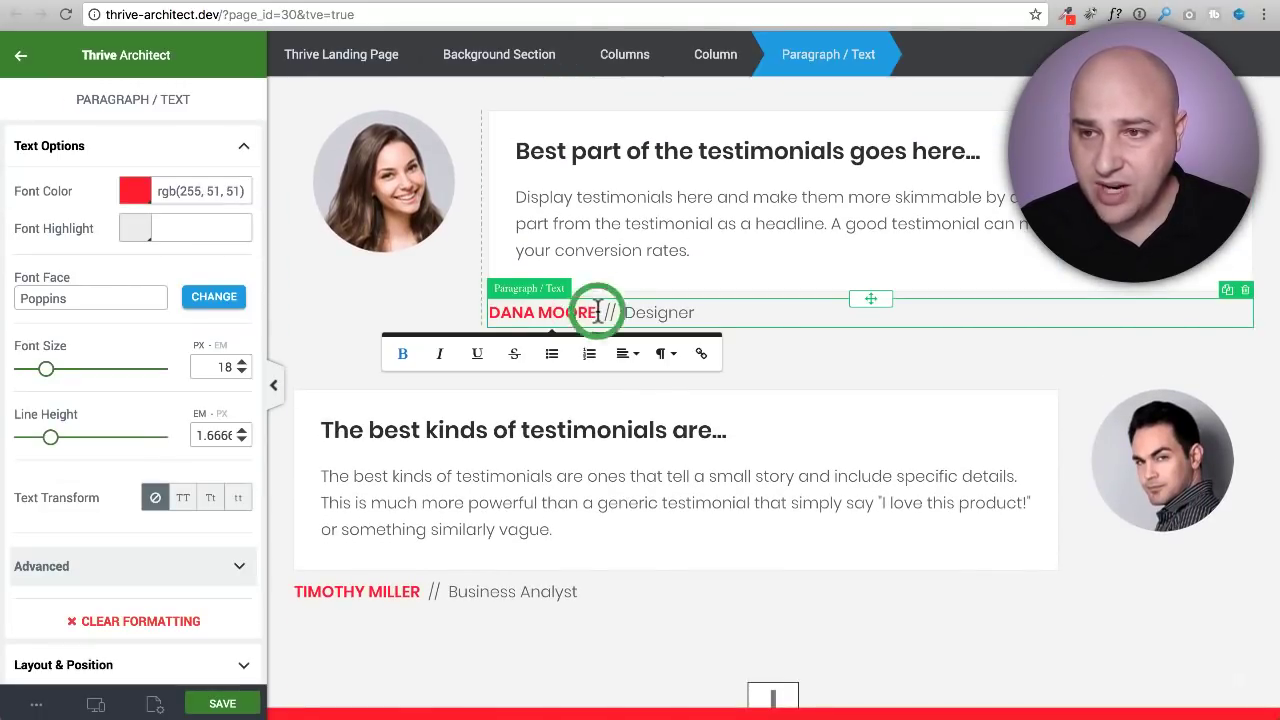
left_click_drag(597, 313, 507, 310)
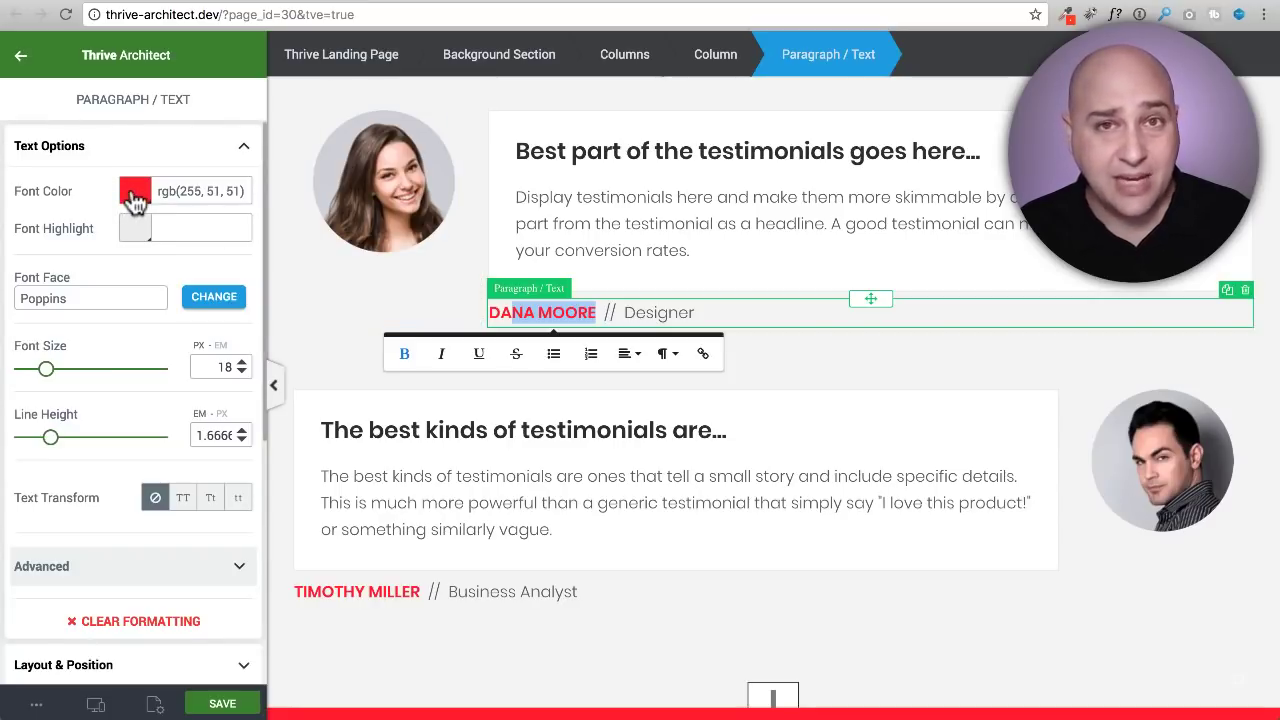
left_click(686, 251)
scroll(684, 250, "up", 2)
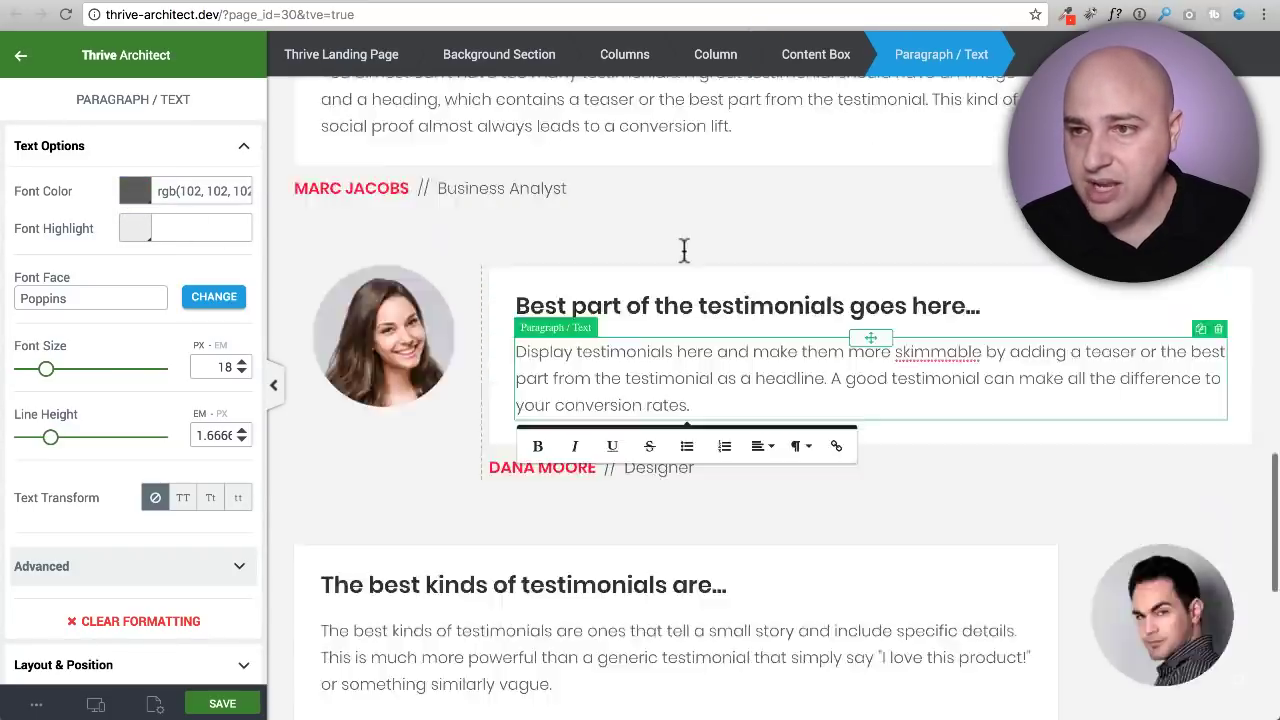
Step: Examine the whole page for remaining template colours, down to the closing call-to-action section and footer, and return to the hero section
scroll(684, 250, "up", 15)
scroll(660, 300, "down", 5)
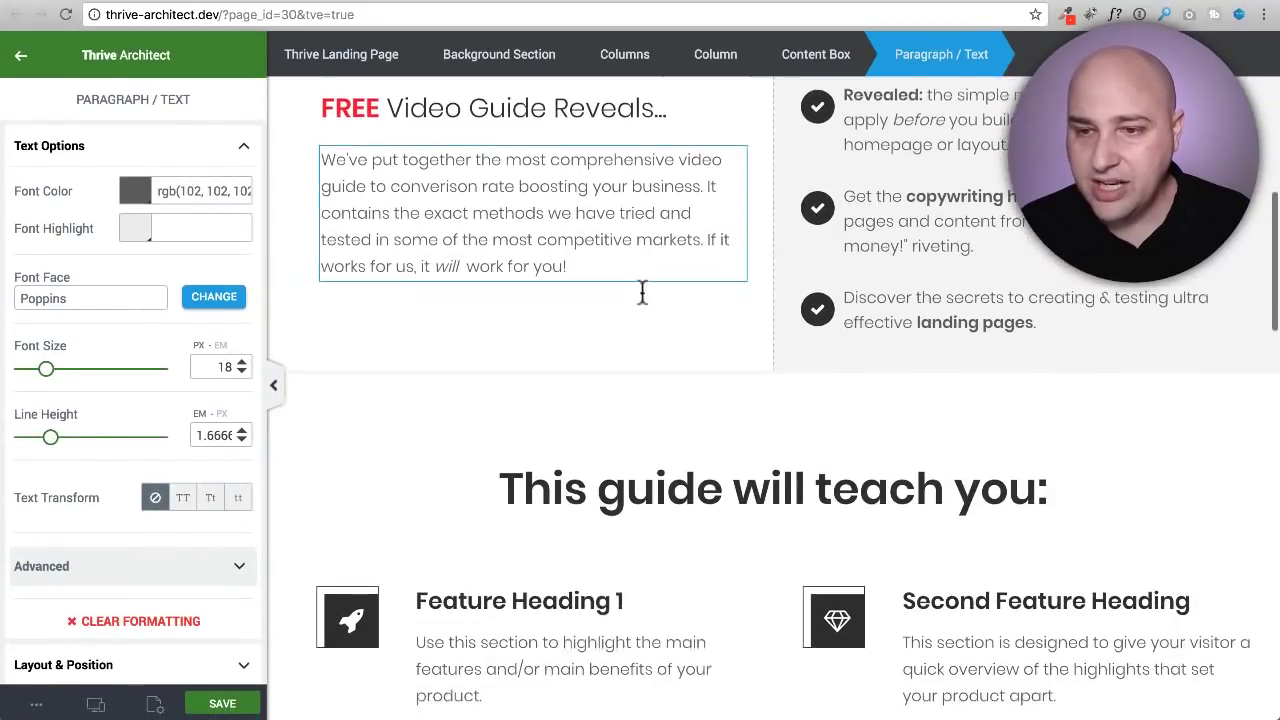
scroll(643, 292, "down", 1)
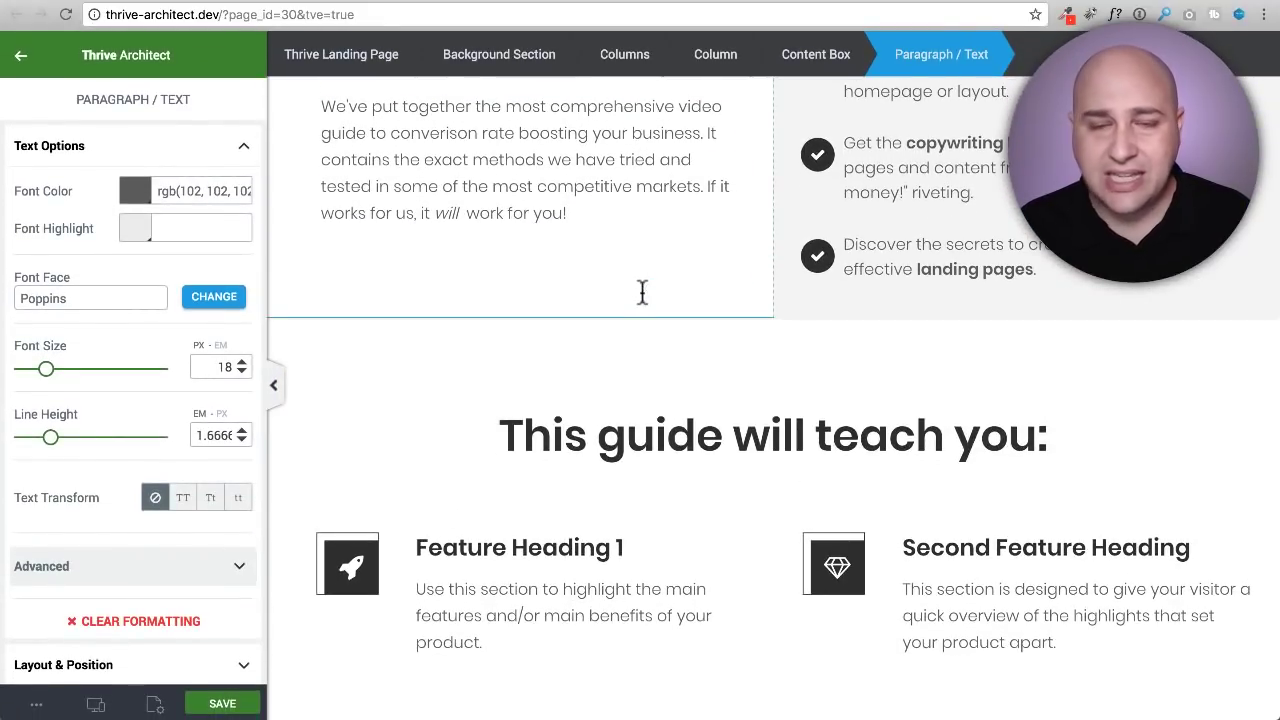
scroll(643, 292, "down", 15)
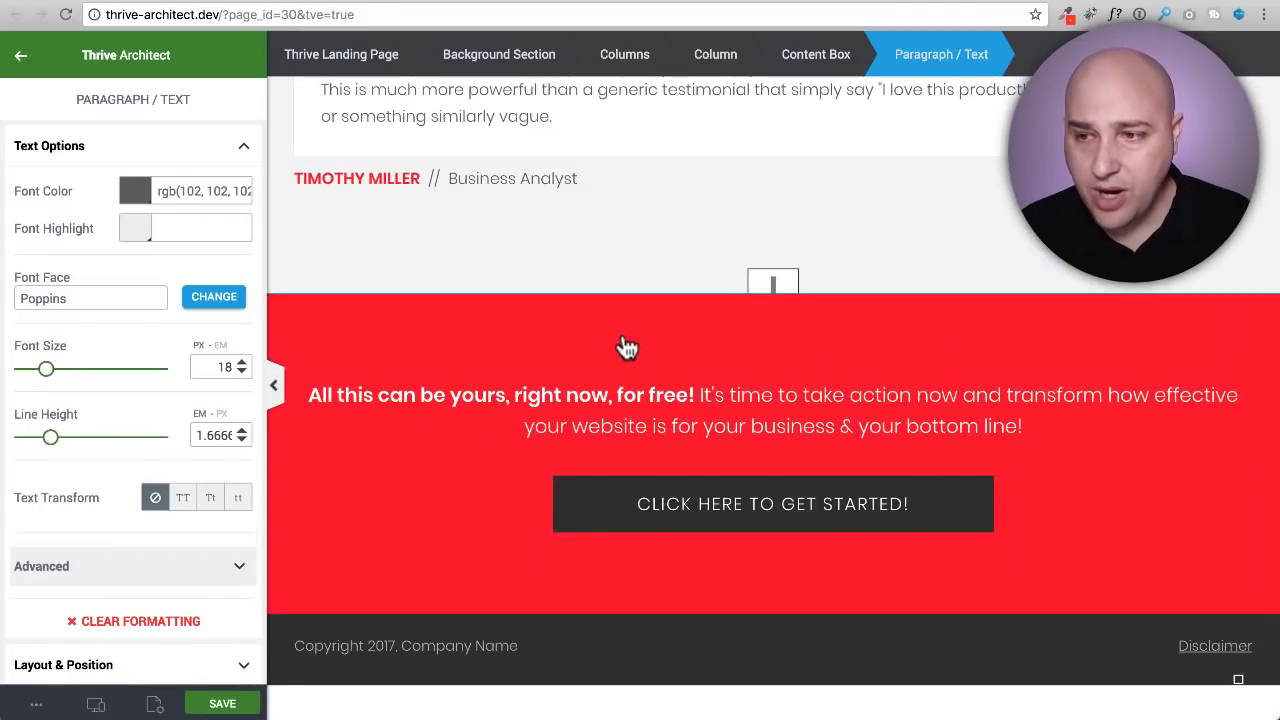
scroll(618, 345, "up", 8)
scroll(610, 344, "up", 12)
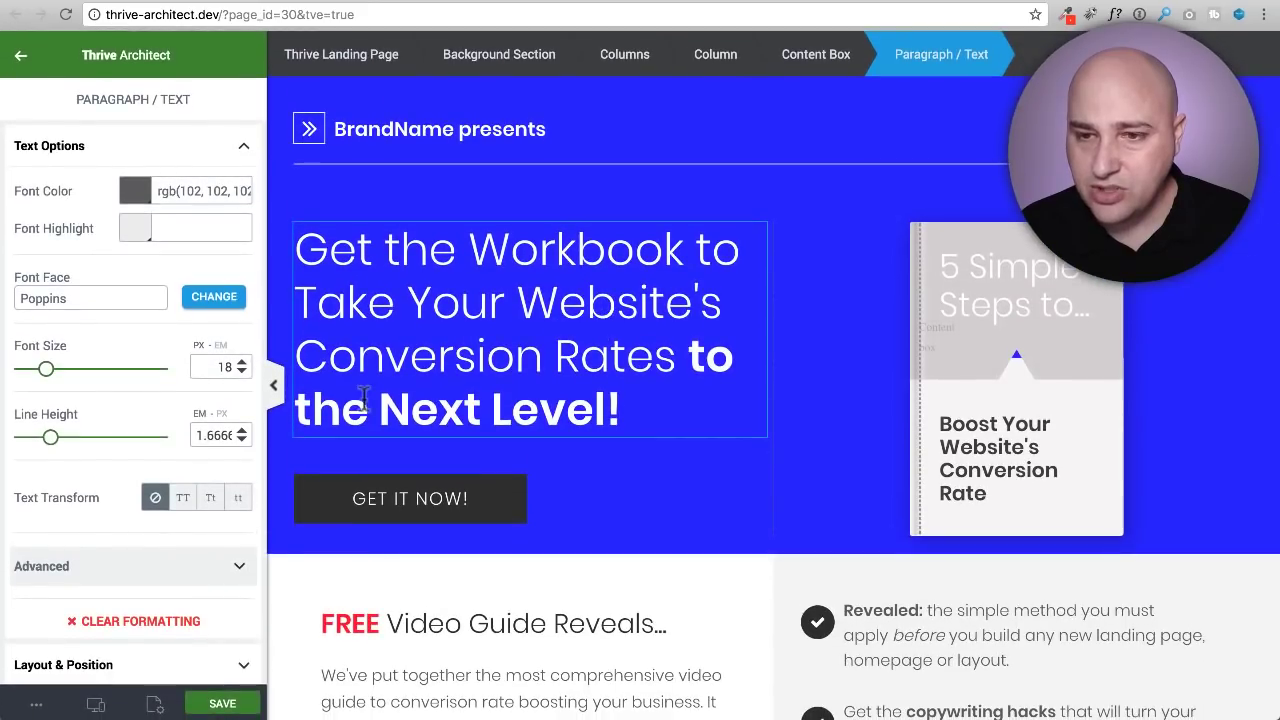
Step: Save the landing page, preview it, and open the sign-up form from the hero's GET IT NOW! button
left_click(222, 703)
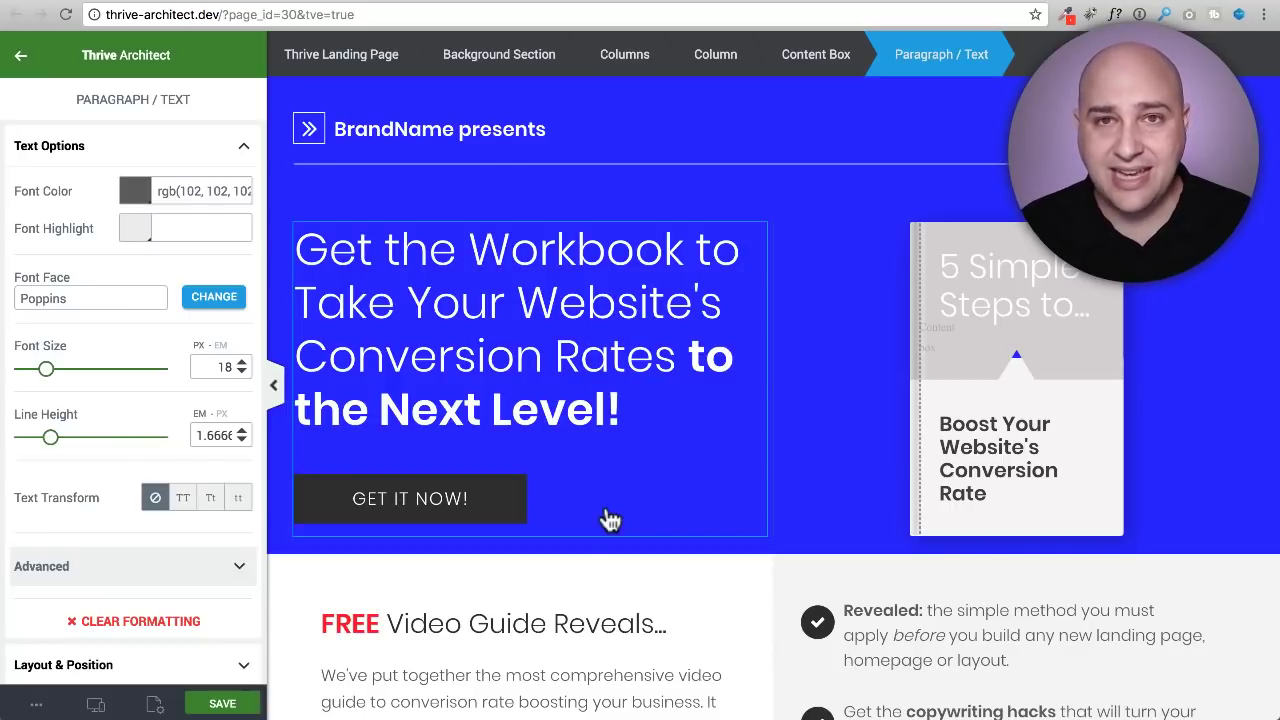
left_click(36, 706)
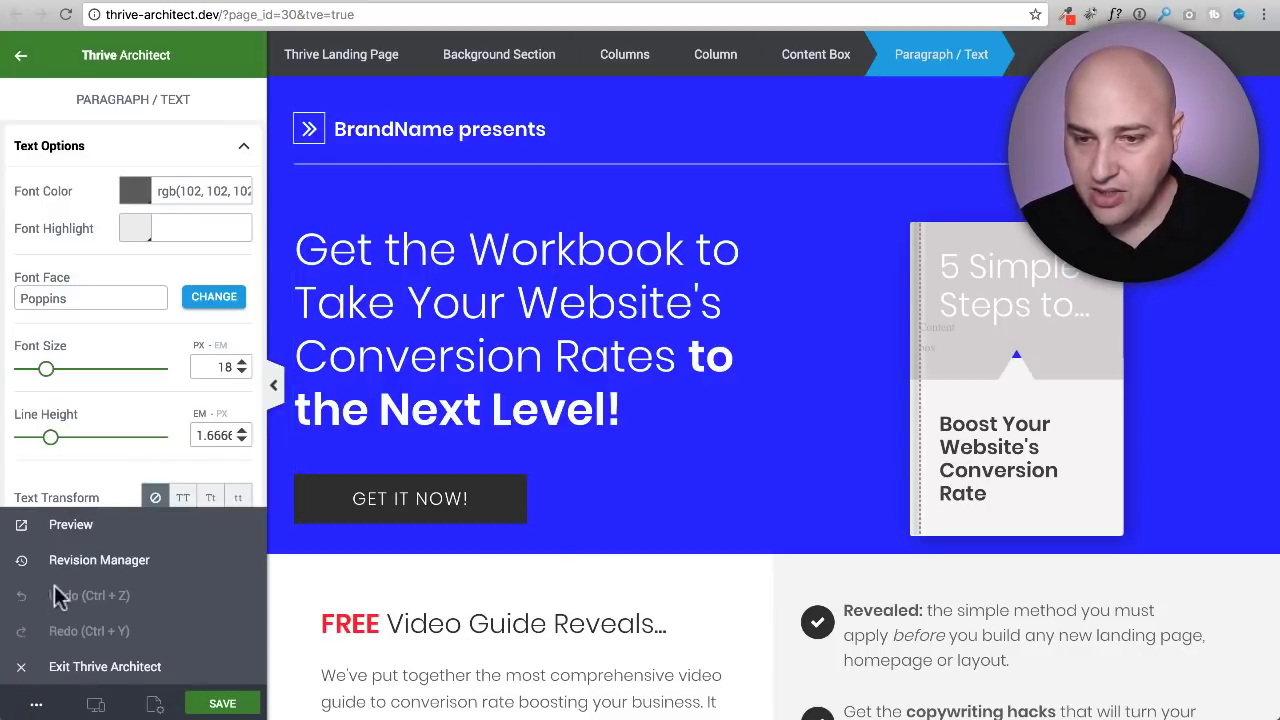
left_click(66, 524)
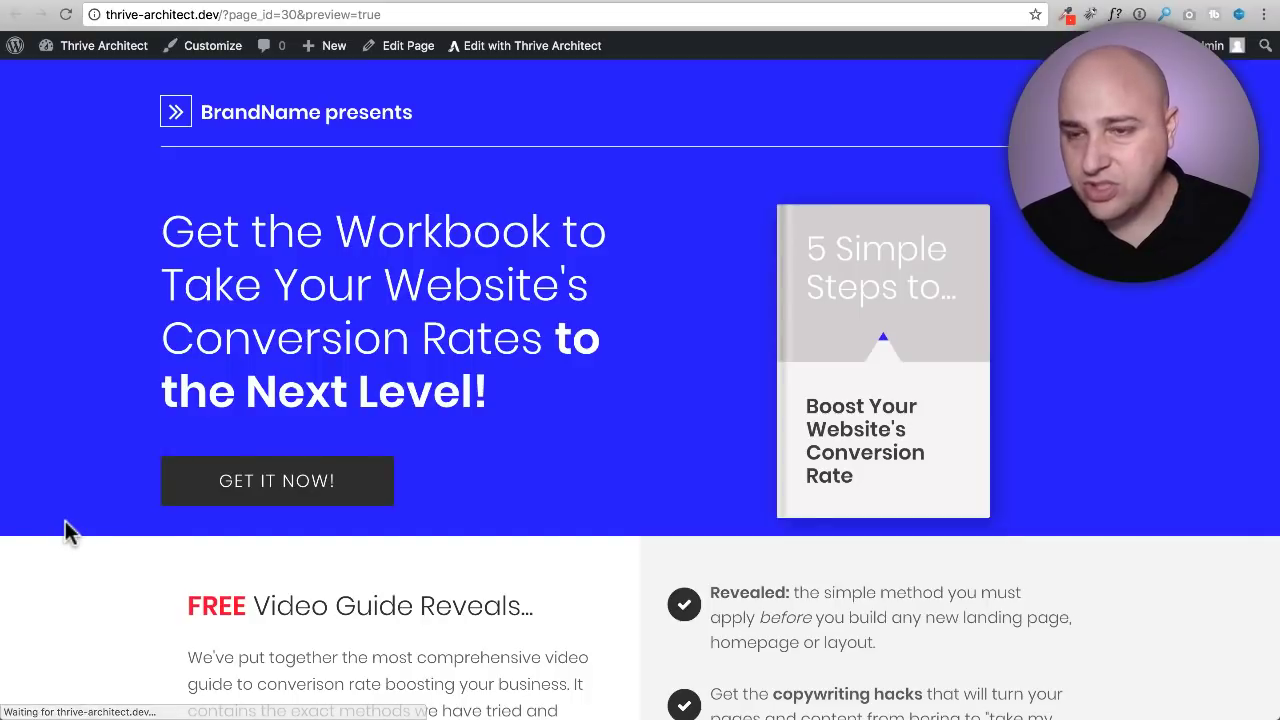
left_click(306, 482)
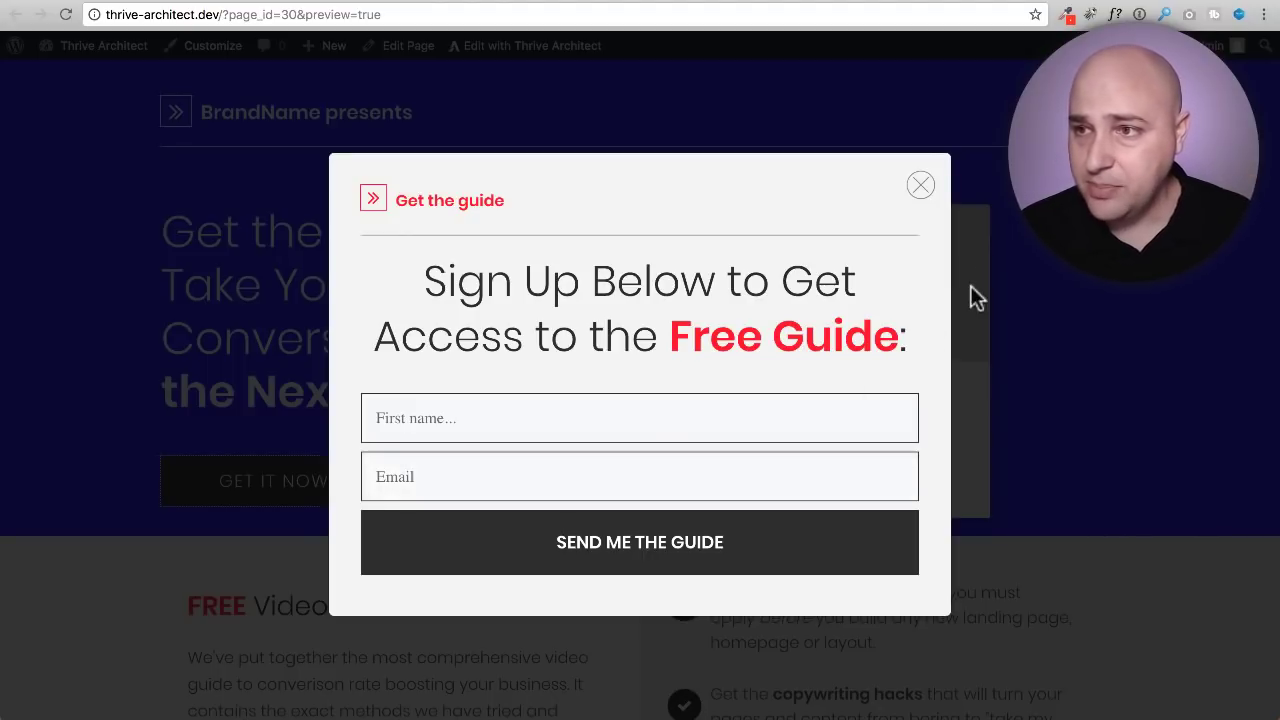
Step: Close the sign-up form and return from the page preview to the landing page editor
left_click(921, 185)
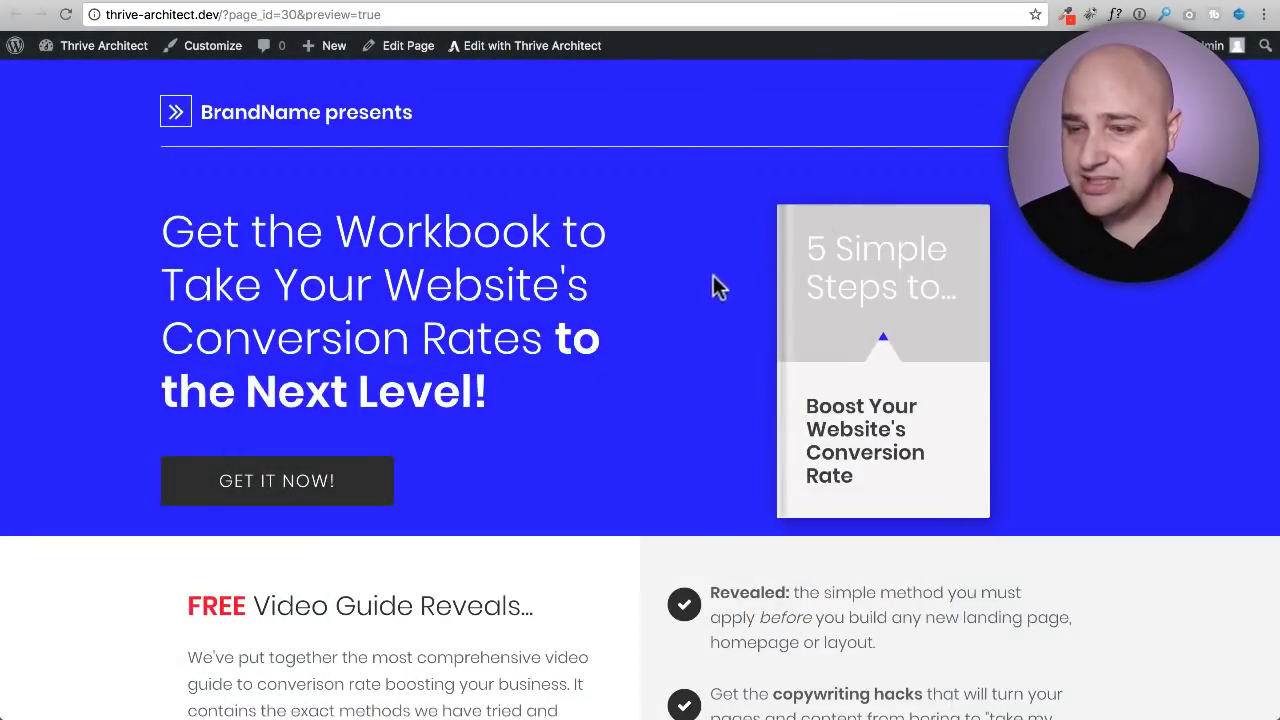
left_click(1020, 2)
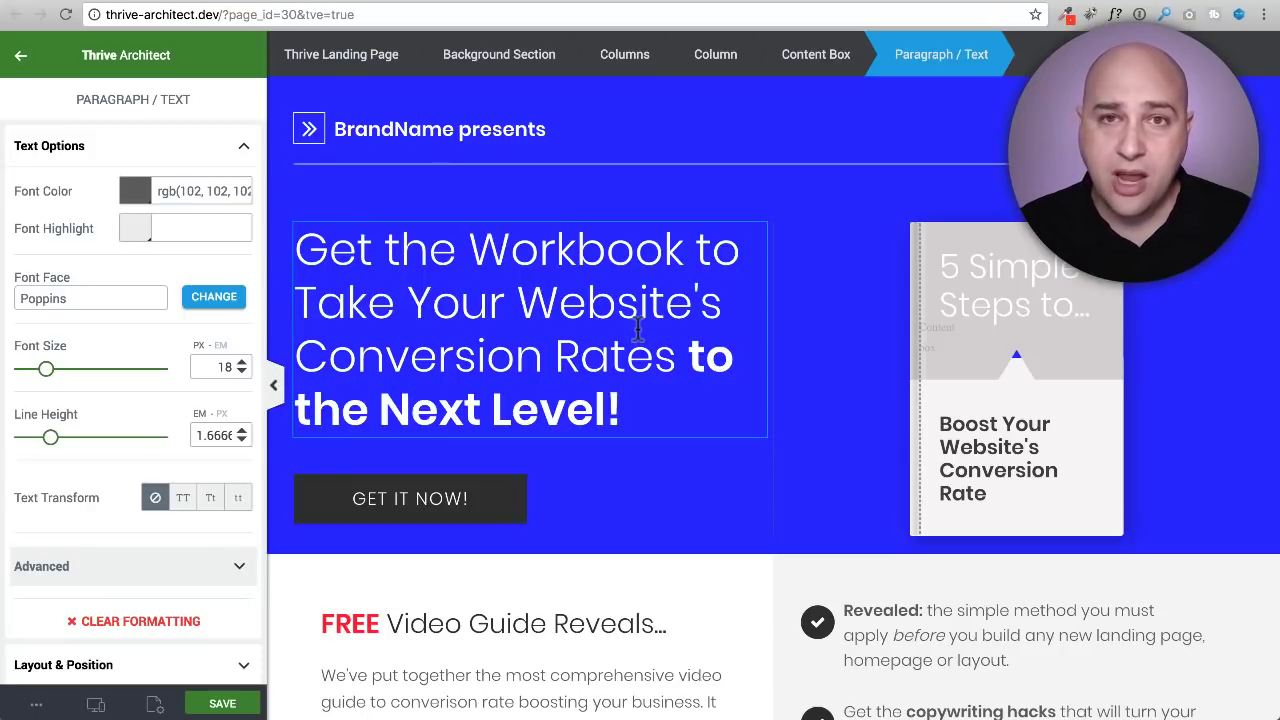
Step: Switch the editor to the Mobile view and examine the landing page's layout from the hero down to the testimonials
left_click(95, 707)
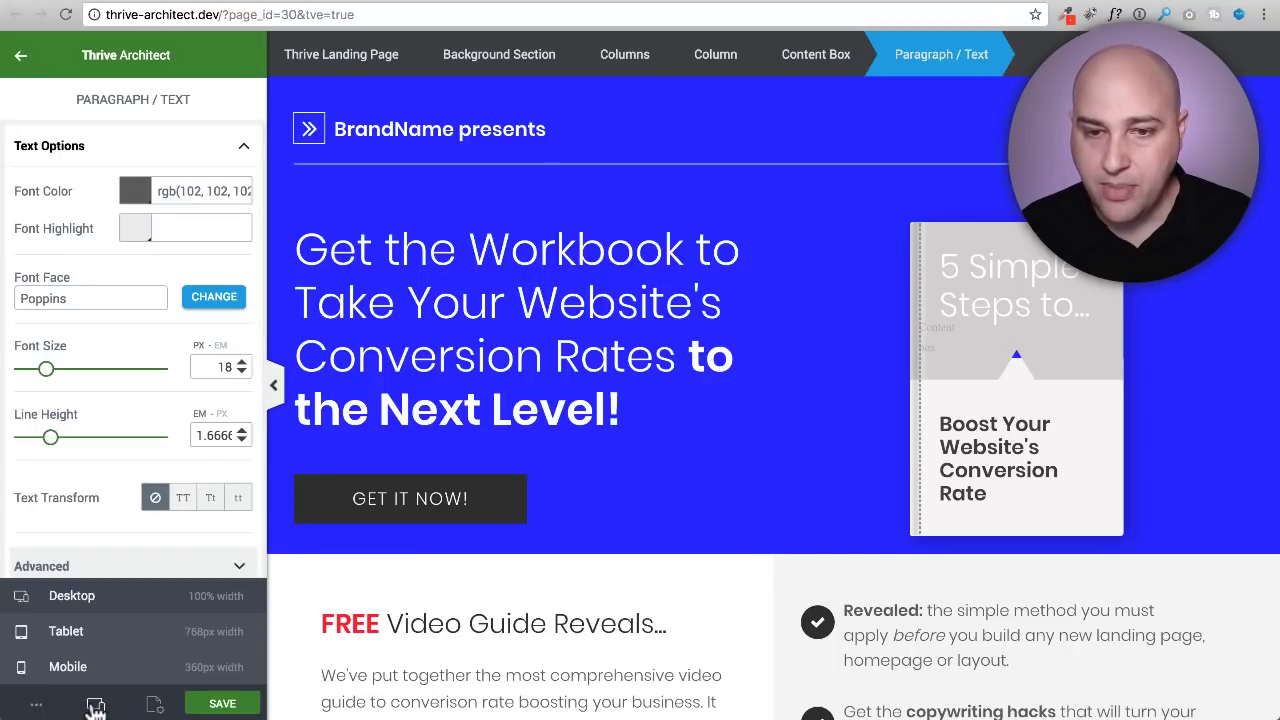
left_click(80, 666)
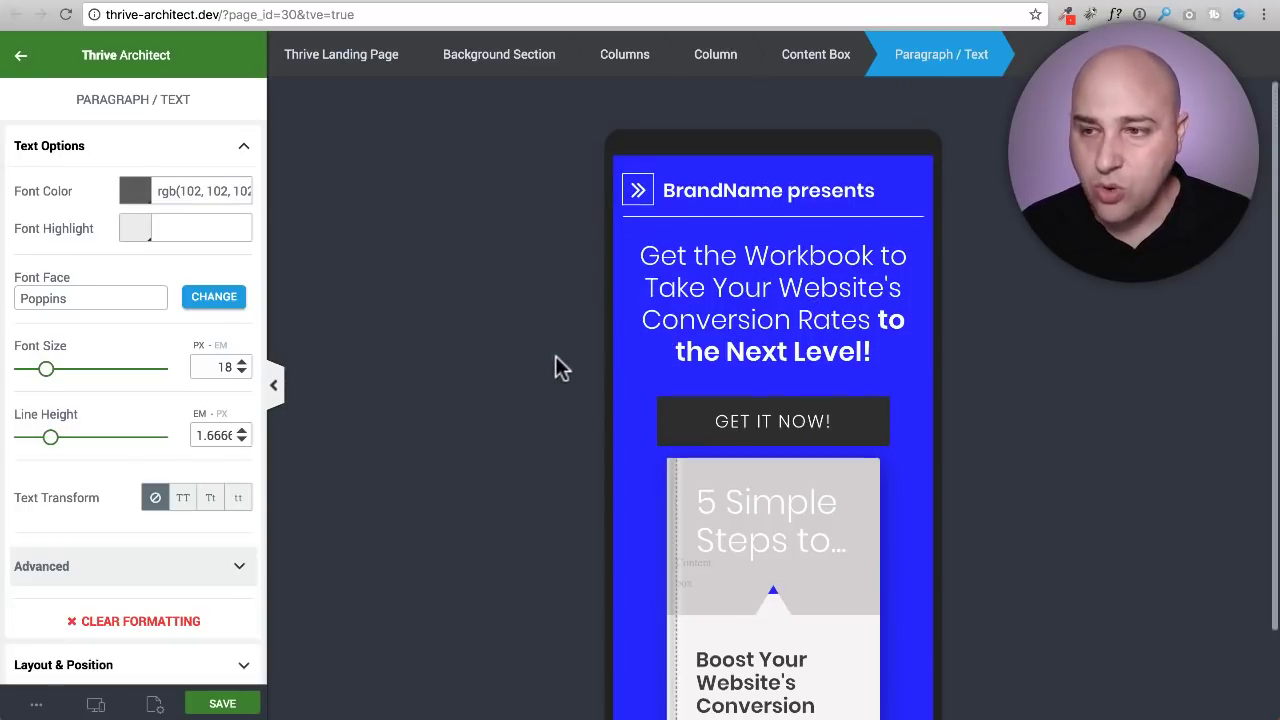
scroll(600, 360, "down", 2)
scroll(622, 354, "down", 10)
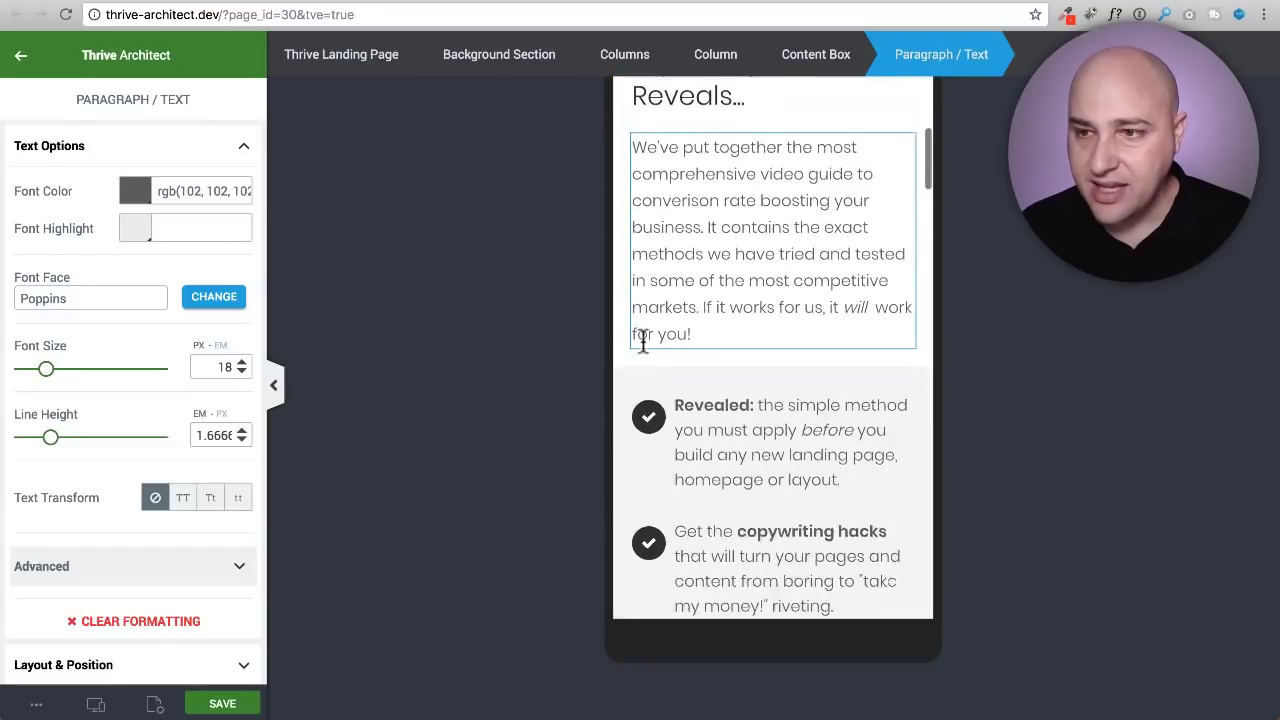
scroll(643, 342, "down", 8)
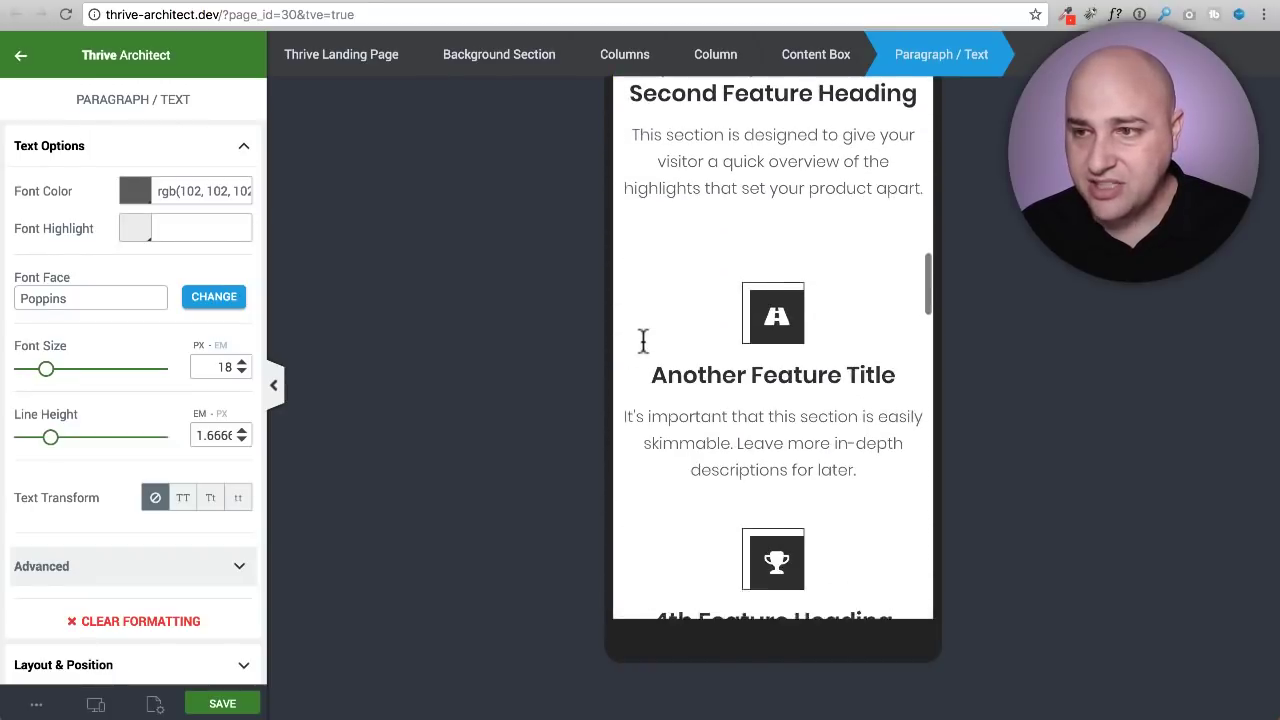
scroll(645, 345, "down", 1)
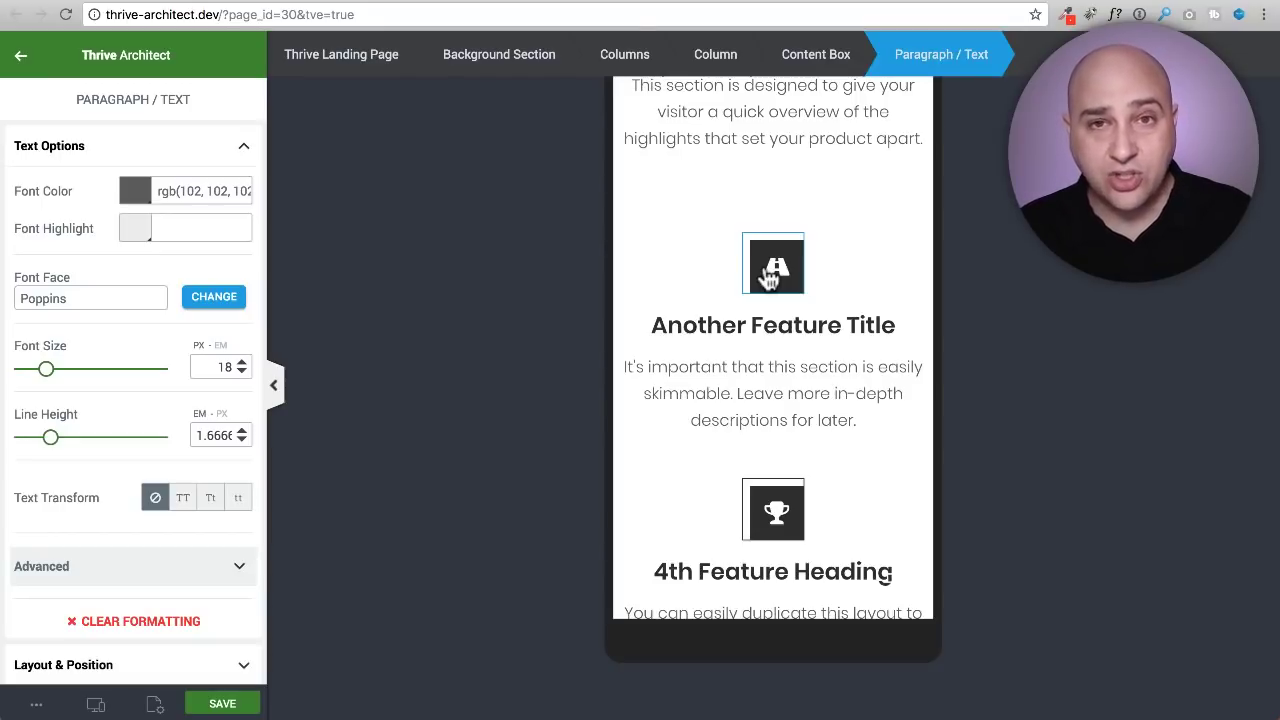
scroll(770, 278, "down", 9)
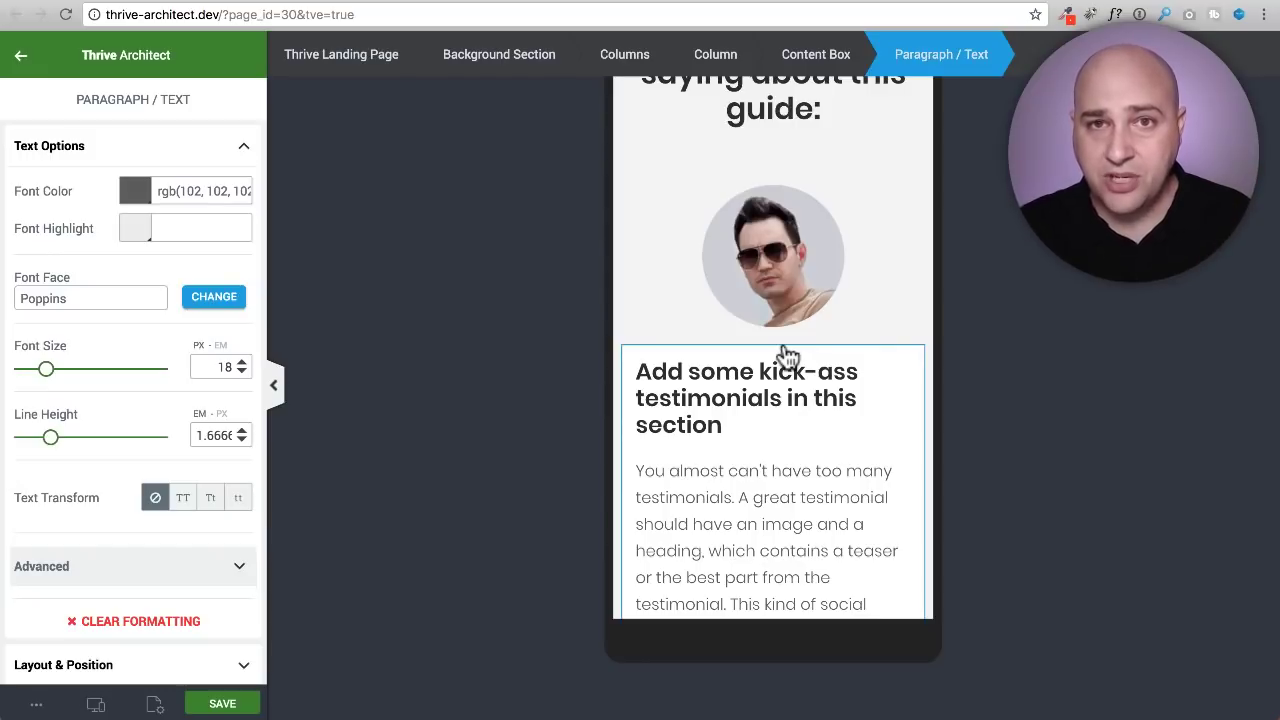
Step: Switch the editor back to the Desktop view and review the testimonials and the closing call-to-action section
left_click(96, 704)
left_click(106, 594)
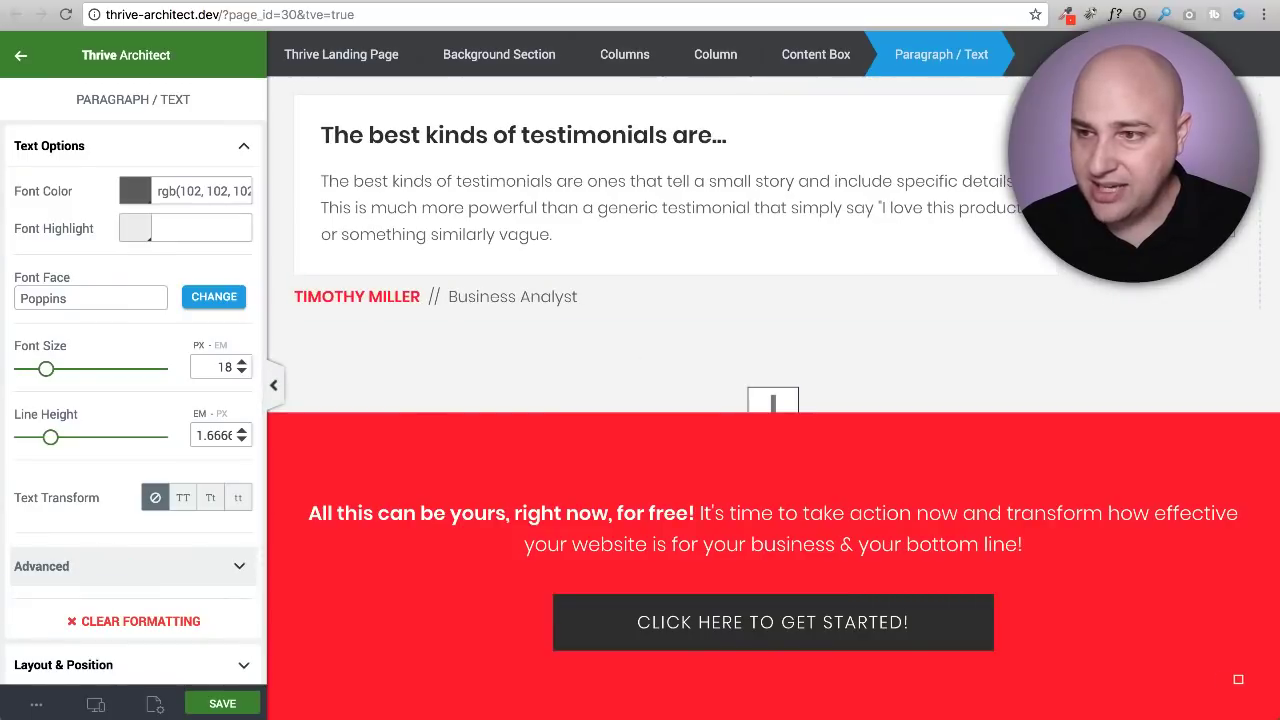
scroll(1082, 288, "up", 7)
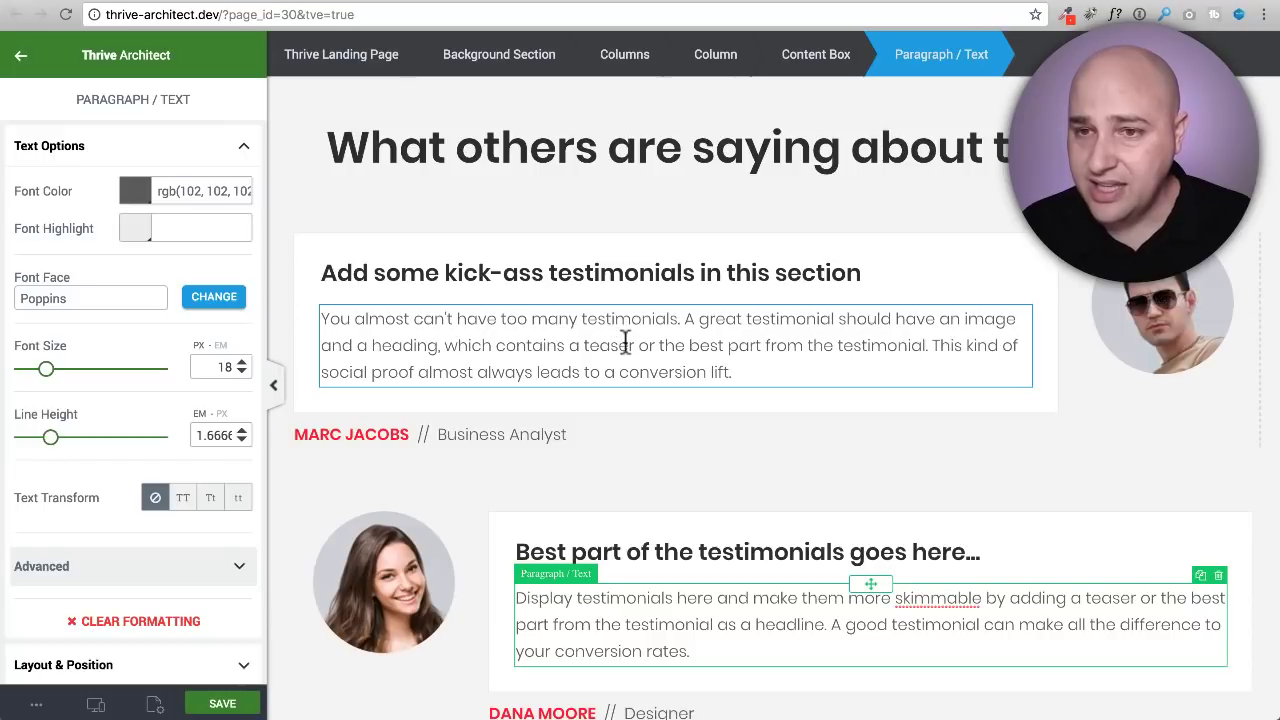
scroll(630, 345, "down", 3)
scroll(630, 345, "down", 5)
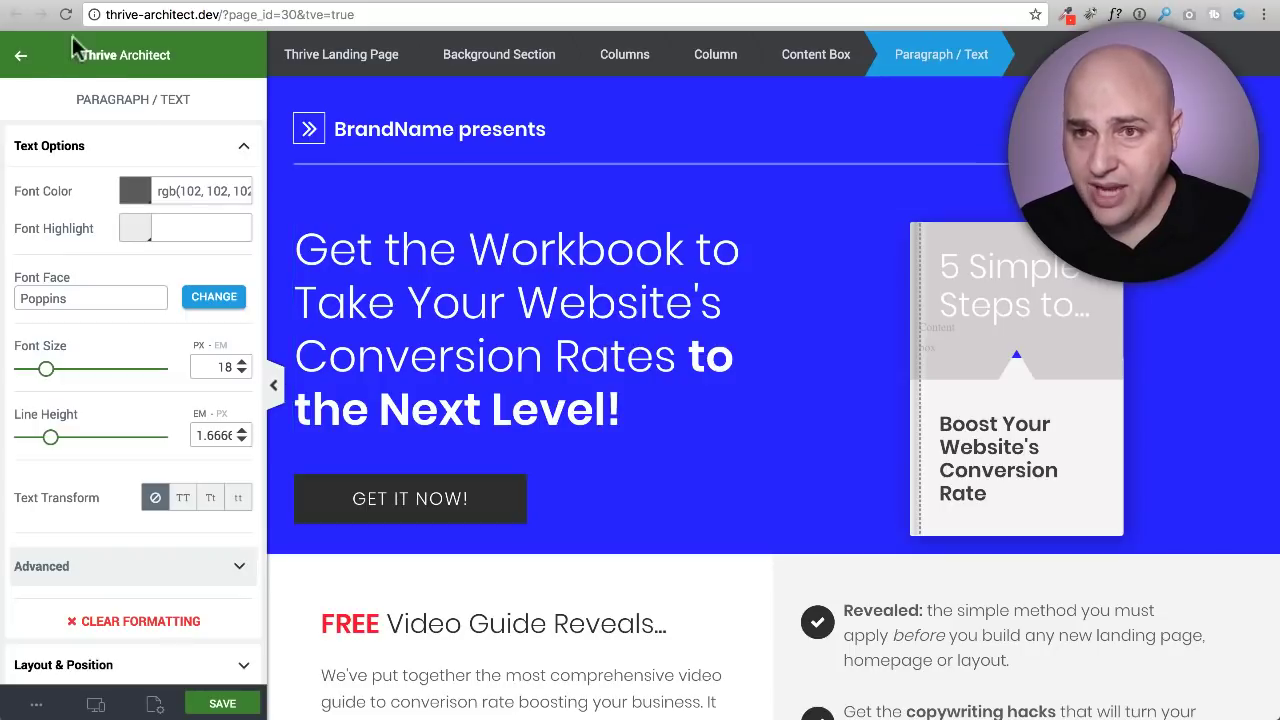
Step: Leave the paragraph's text options and examine the available page elements, from the pinned and Foundation ones through all Building Blocks
left_click(24, 56)
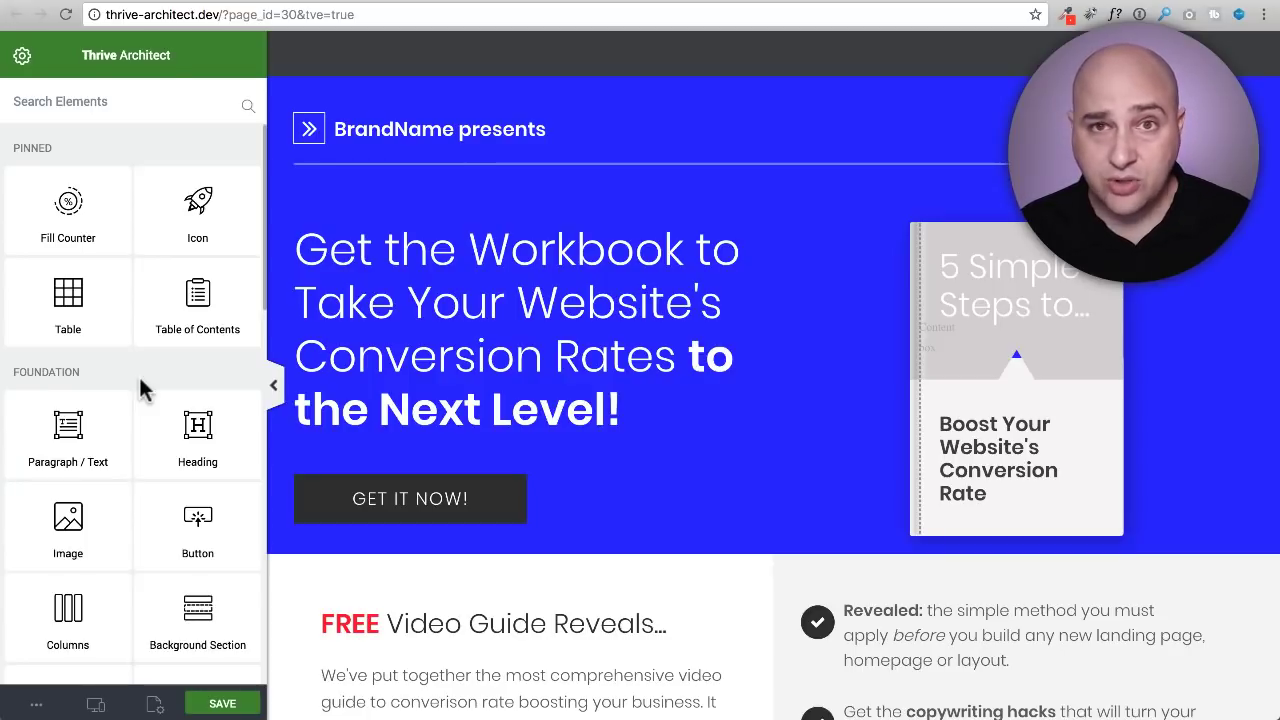
scroll(140, 378, "down", 2)
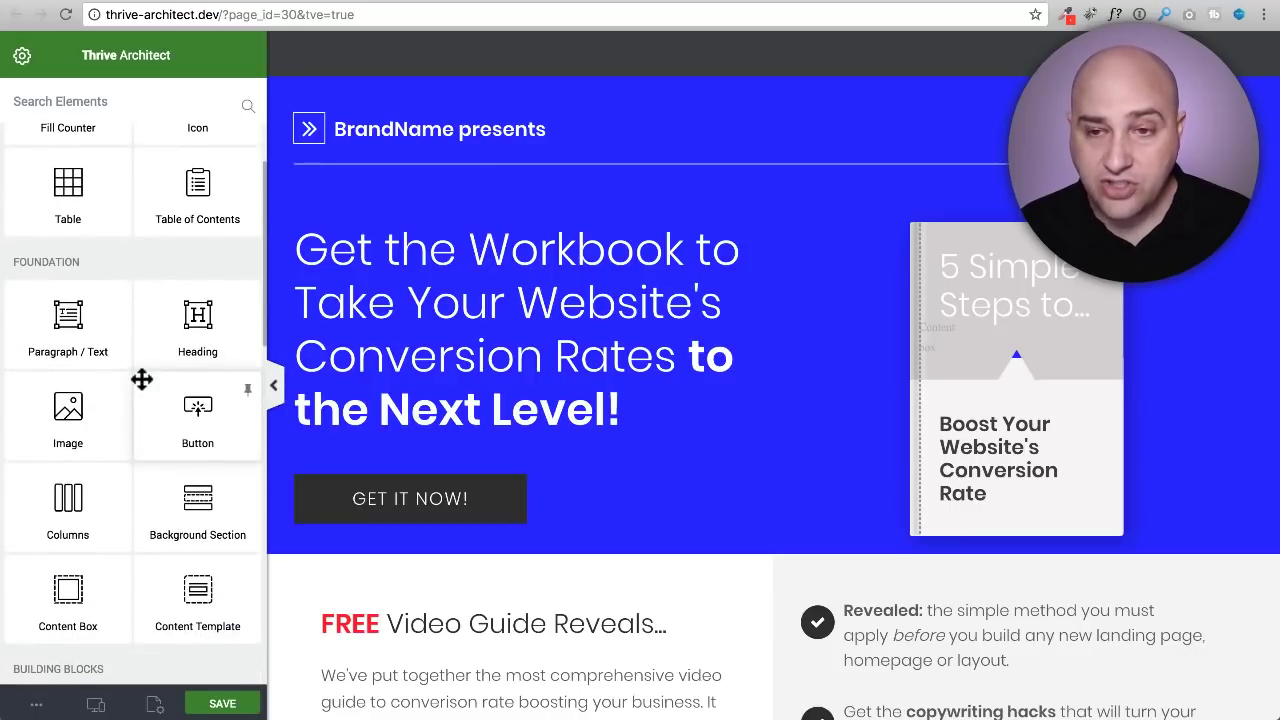
scroll(141, 378, "down", 3)
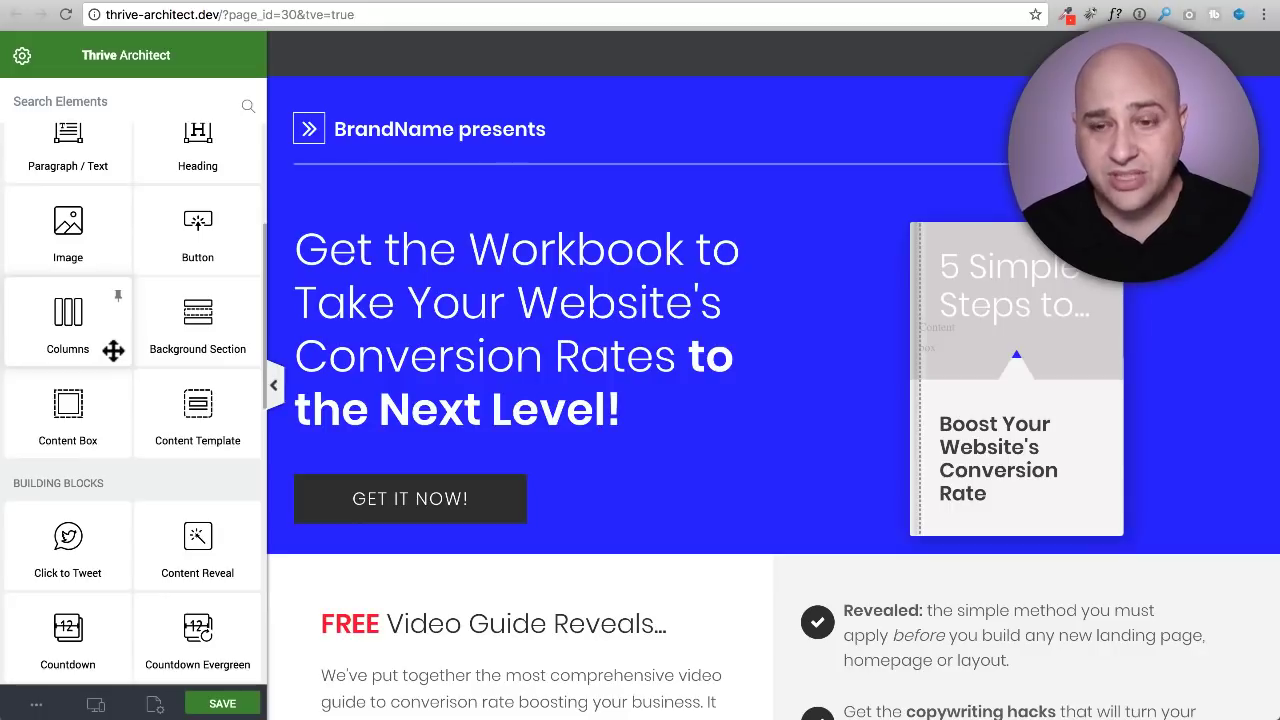
scroll(120, 345, "down", 3)
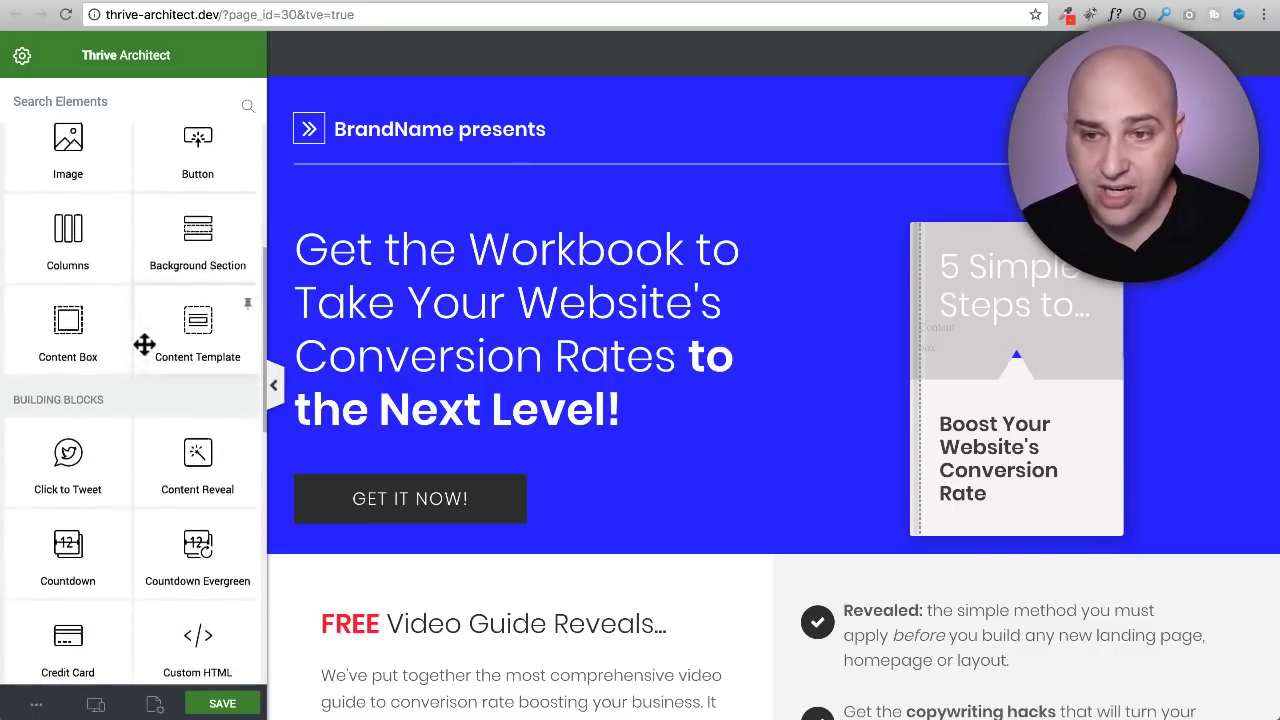
scroll(135, 330, "down", 1)
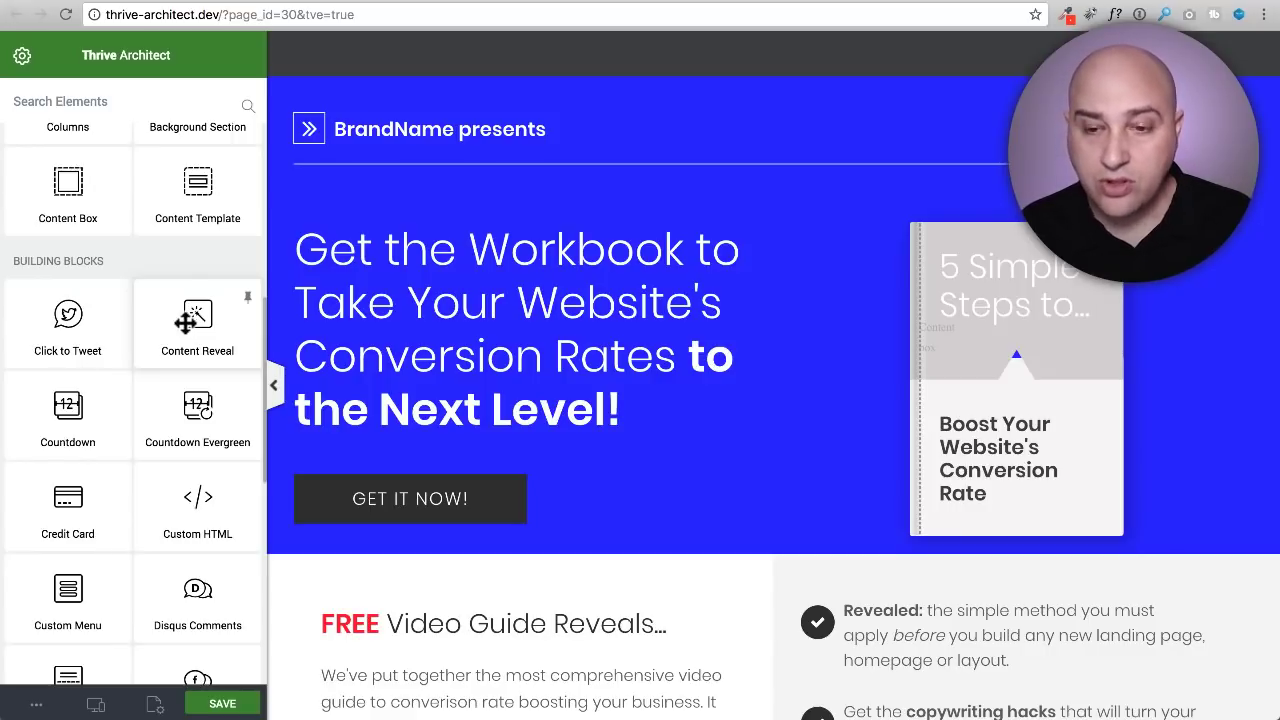
scroll(185, 322, "down", 5)
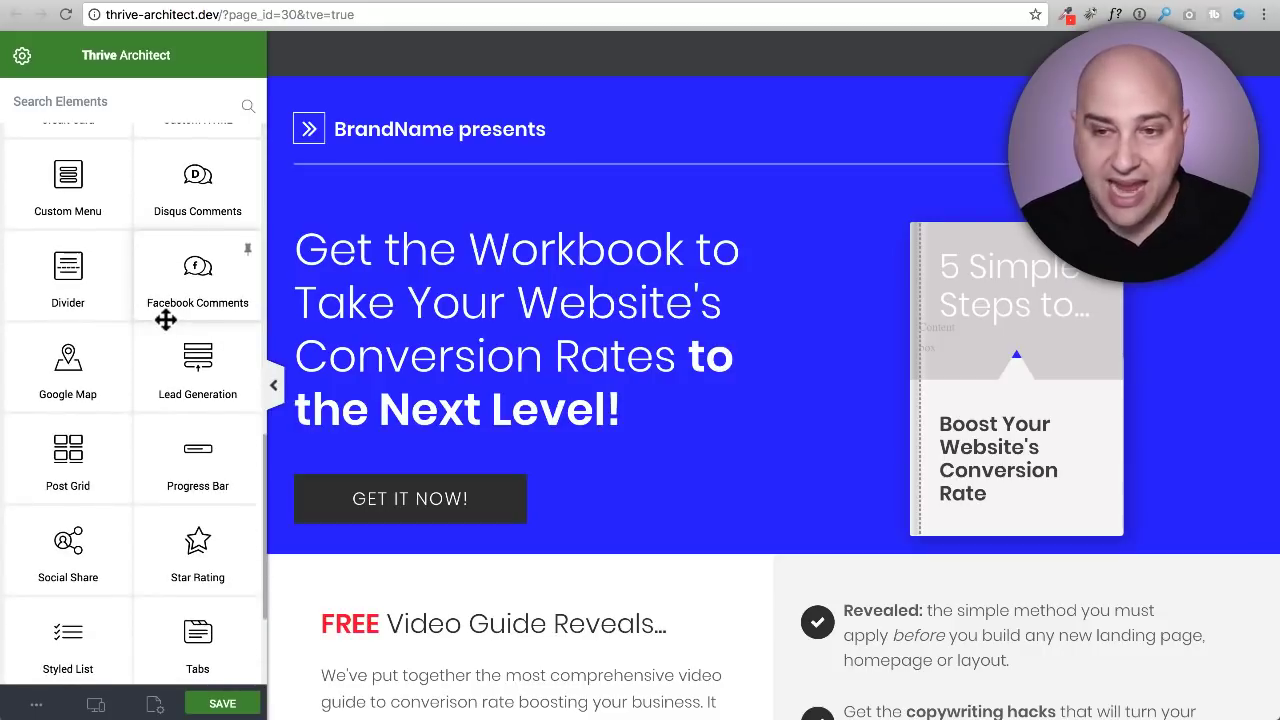
scroll(165, 320, "down", 2)
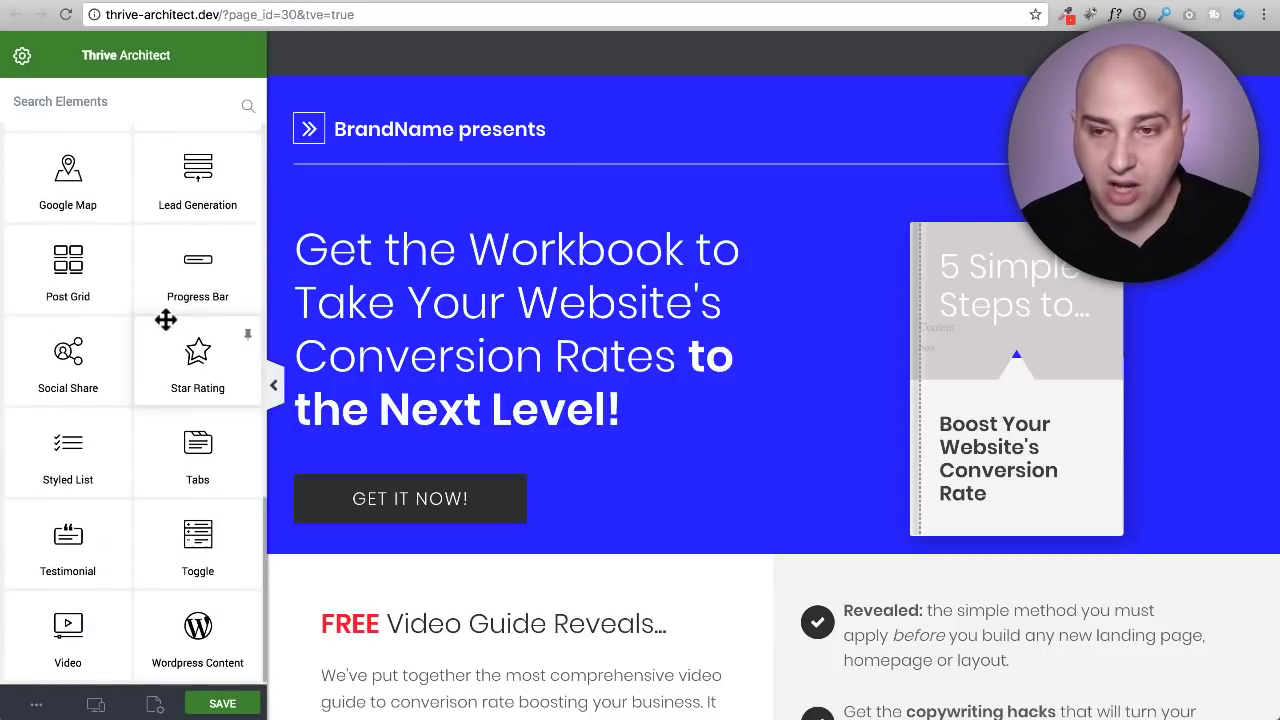